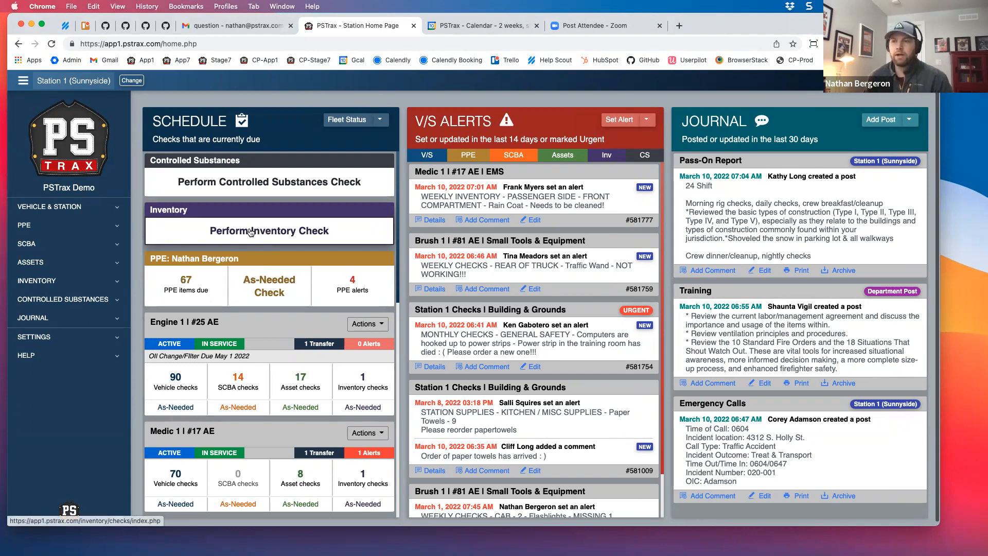
Begin an as-needed inventory check of type Inventory Count for the Station 1 Supply Closet container
left_click(66, 283)
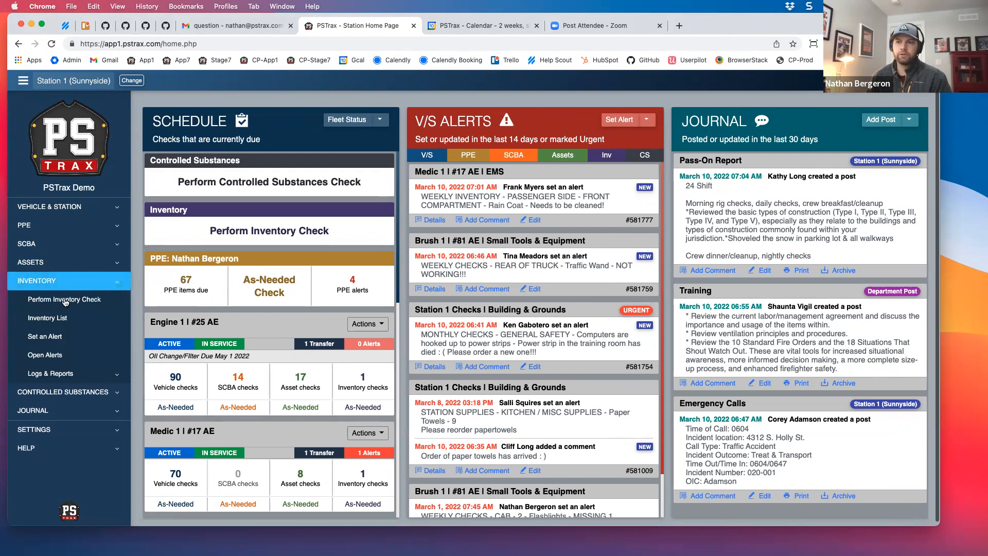
left_click(65, 305)
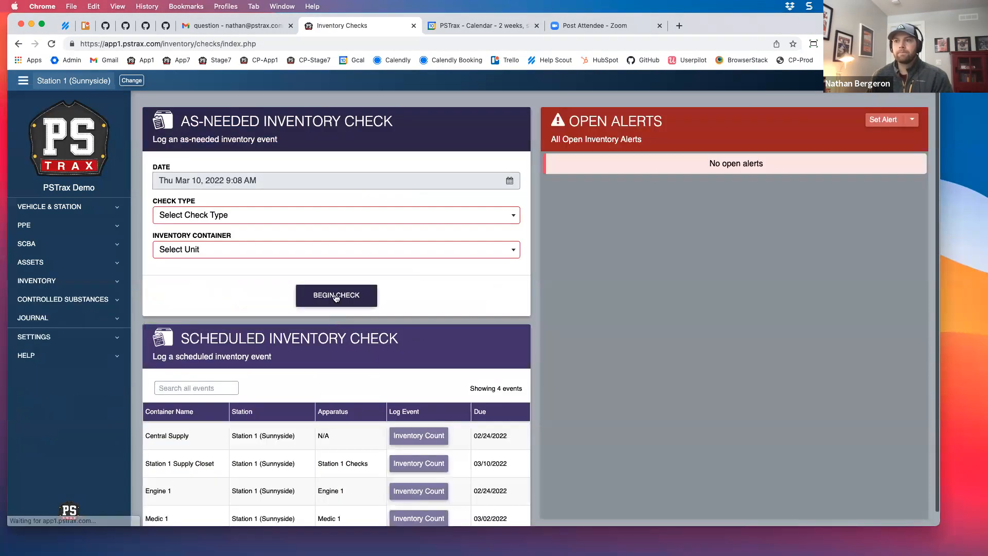
left_click(204, 218)
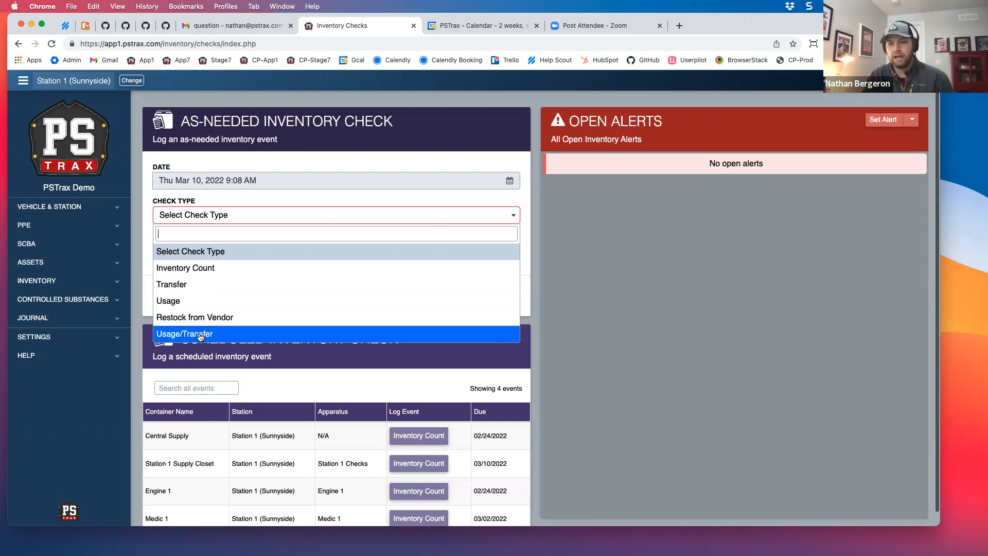
left_click(191, 271)
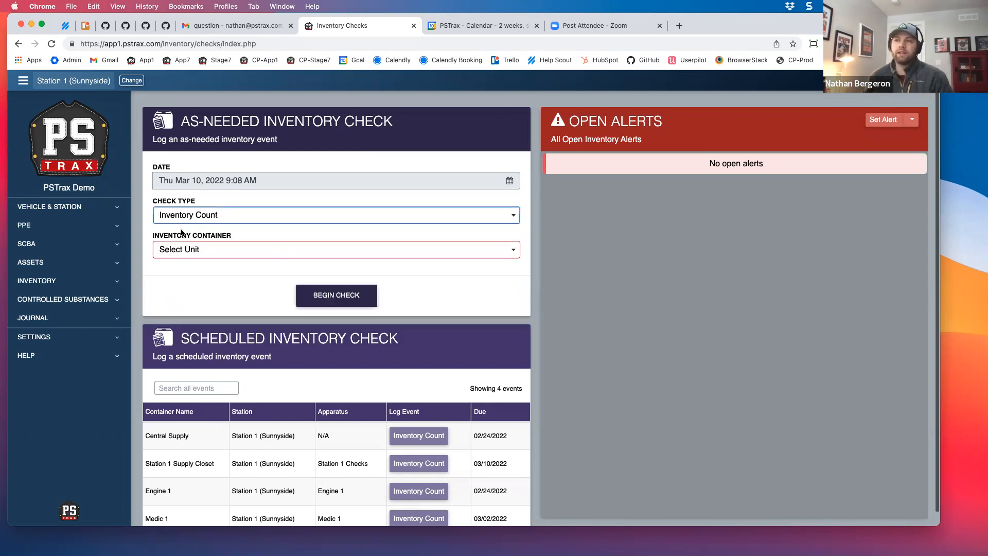
left_click(190, 245)
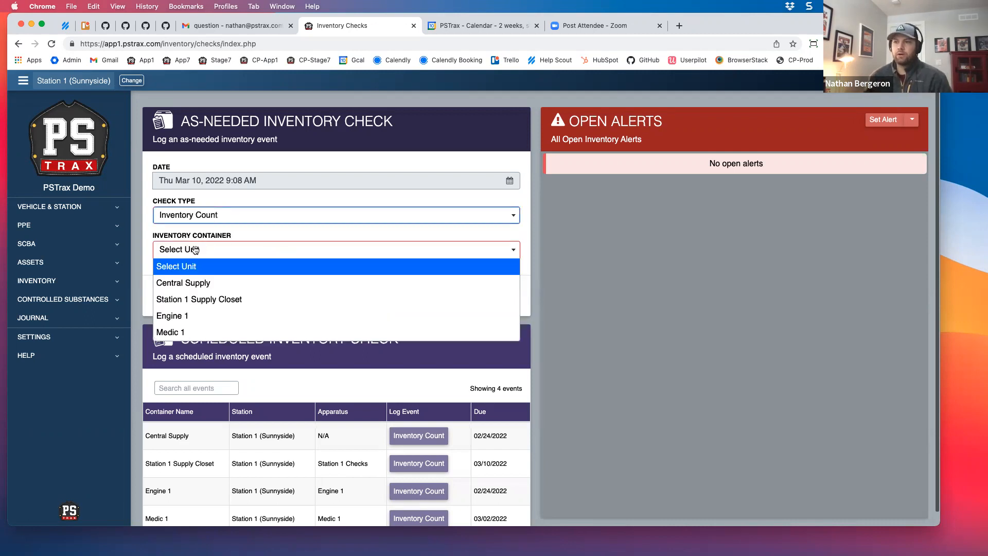
left_click(191, 302)
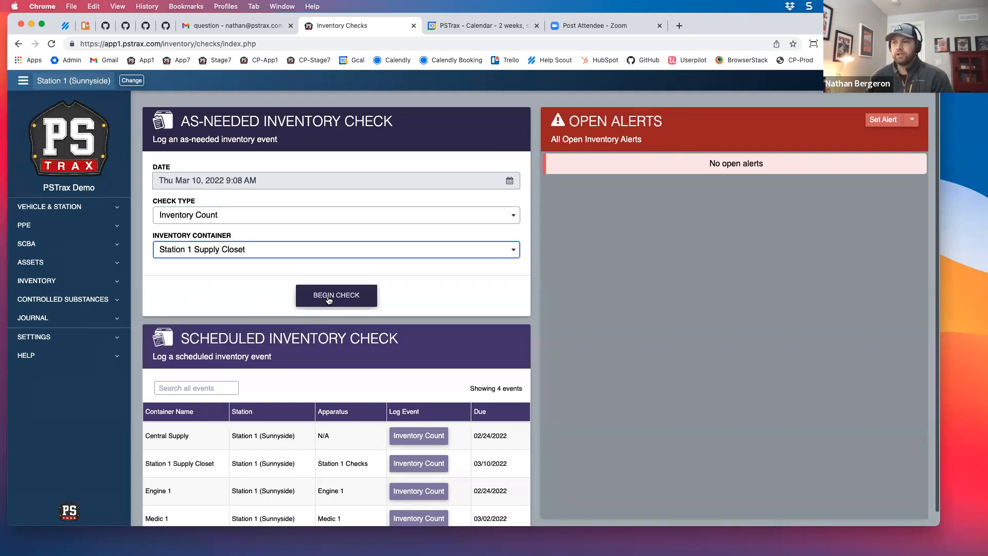
left_click_drag(182, 123, 395, 126)
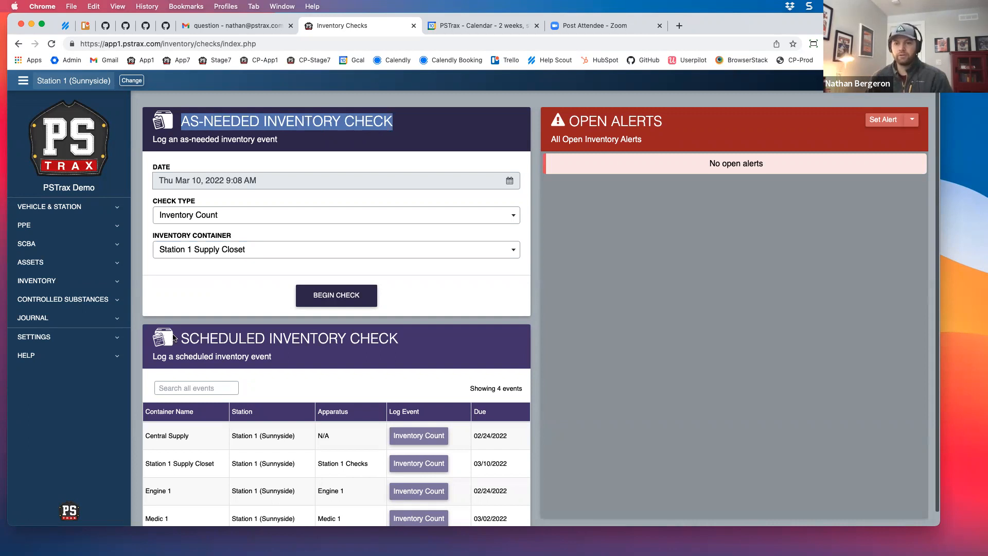
left_click(337, 296)
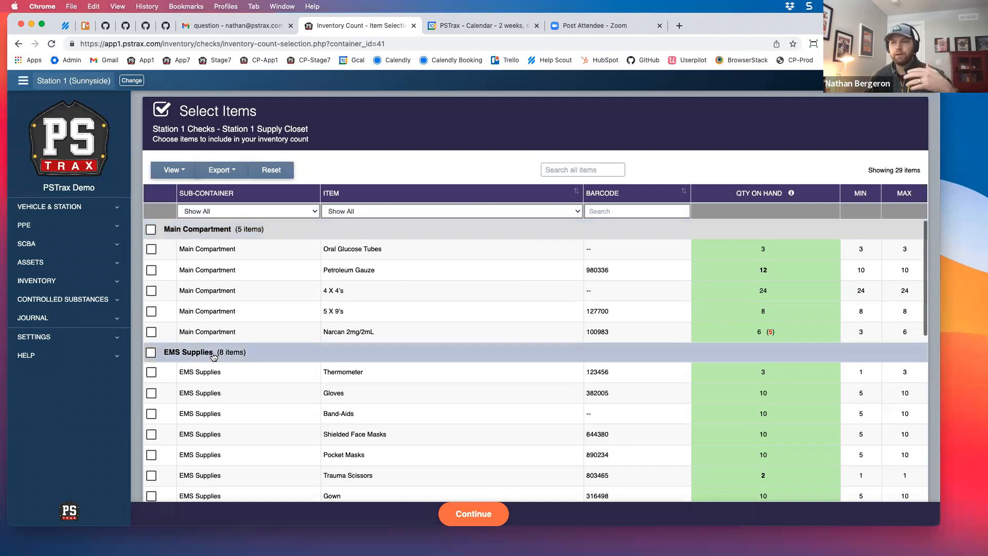
Review the supply closet's items by sub-container, including their quantities on hand and bracketed expiration quantities
scroll(213, 356, "down", 4)
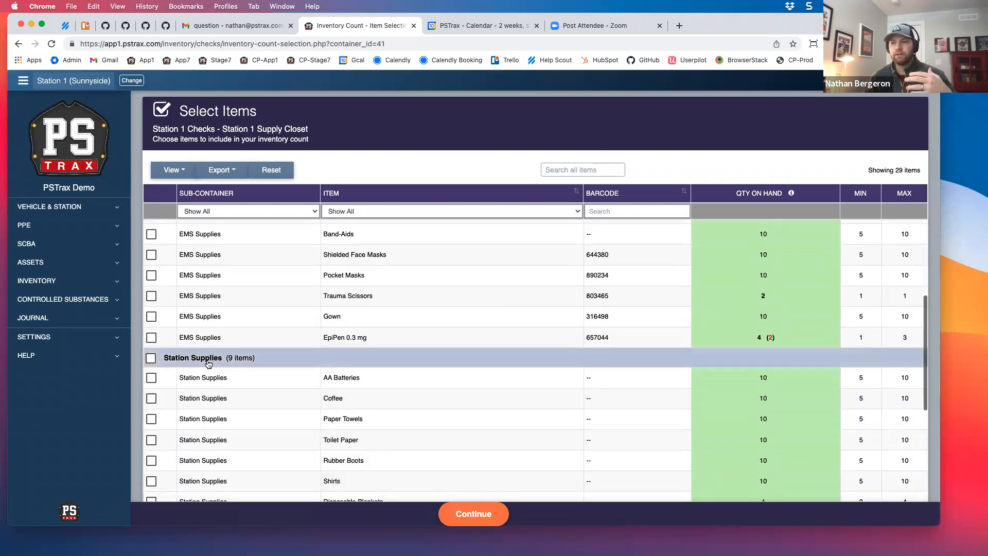
scroll(208, 363, "down", 2)
scroll(208, 364, "down", 2)
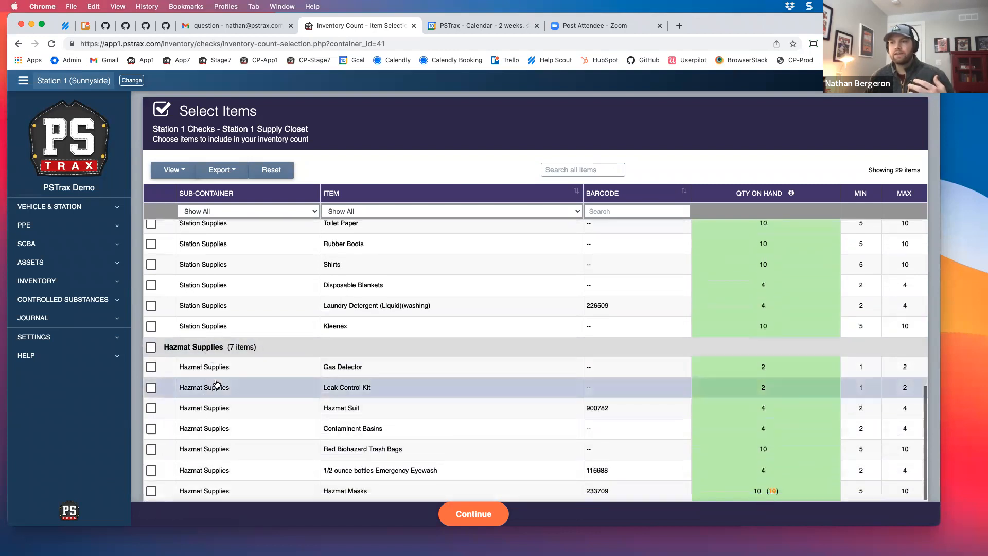
scroll(215, 381, "up", 4)
scroll(216, 384, "up", 4)
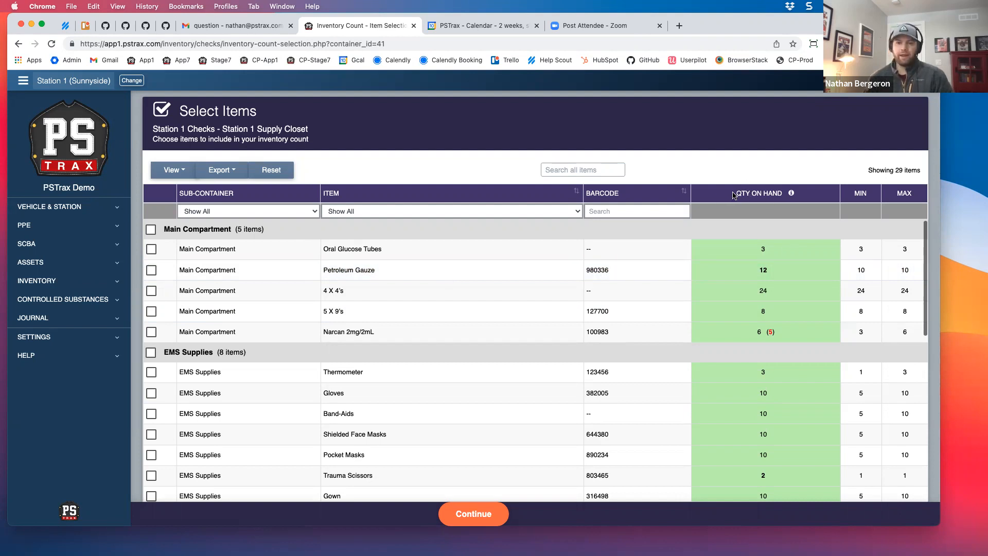
left_click(791, 198)
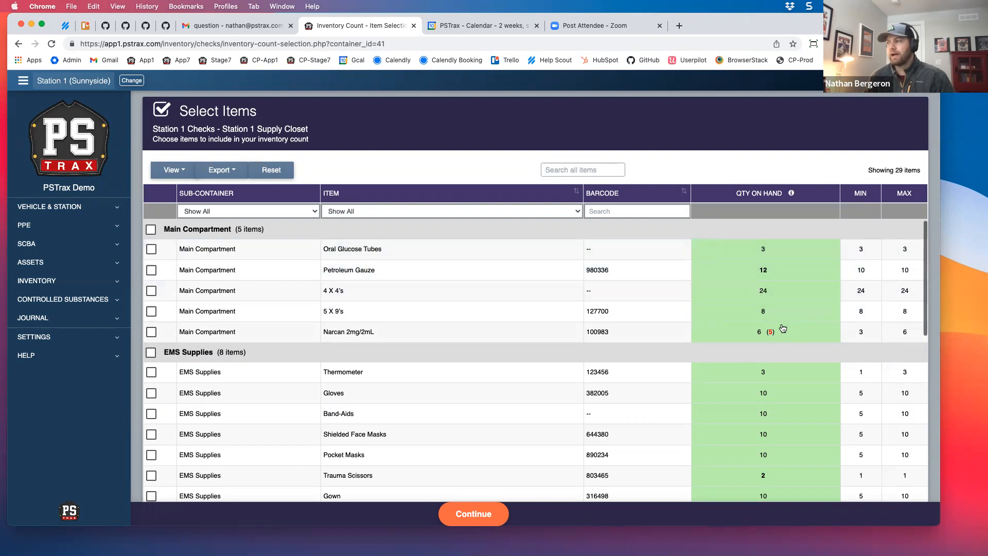
scroll(780, 334, "down", 1)
scroll(780, 334, "down", 10)
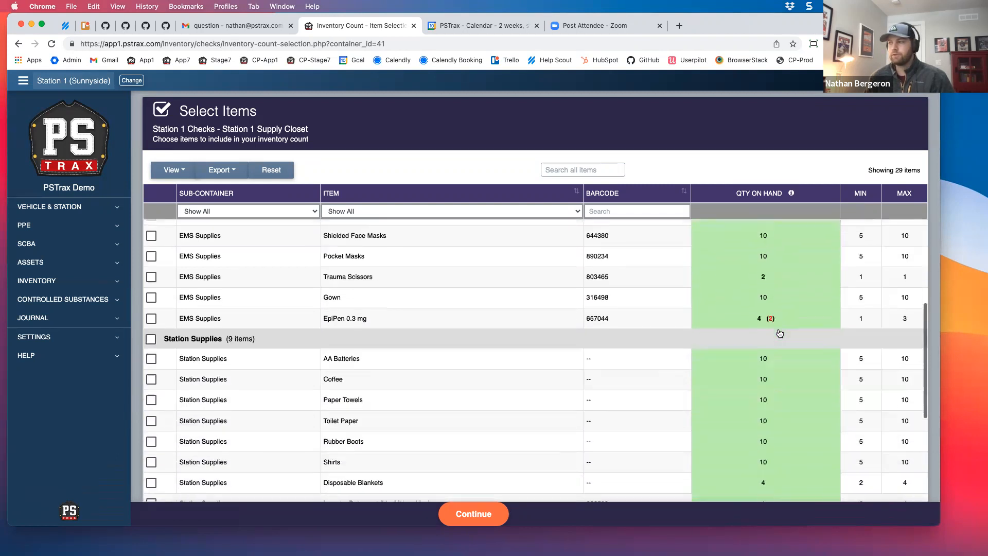
scroll(777, 355, "up", 10)
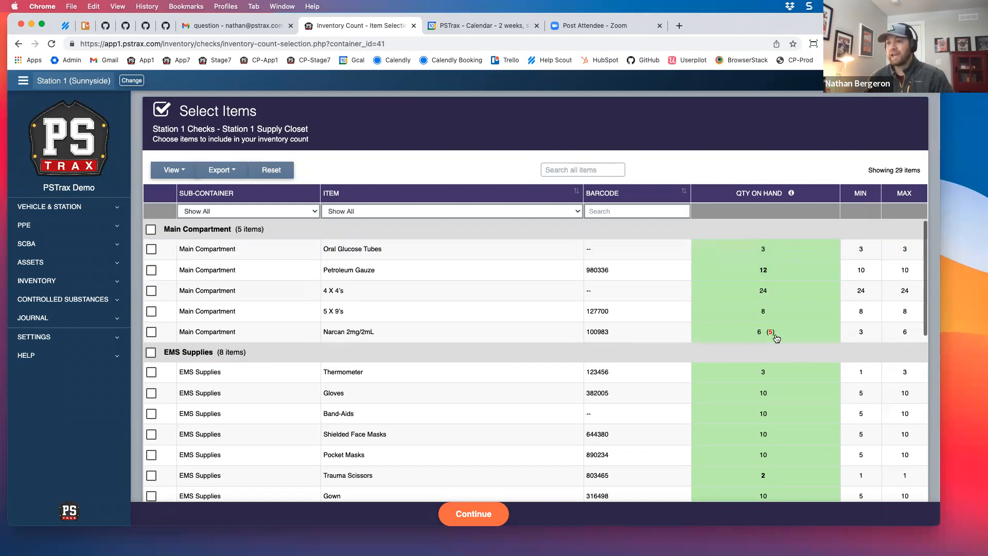
Include all Main Compartment and EMS Supplies items in the inventory count and continue to the quantity entry
left_click(151, 229)
scroll(300, 307, "down", 3)
left_click(150, 248)
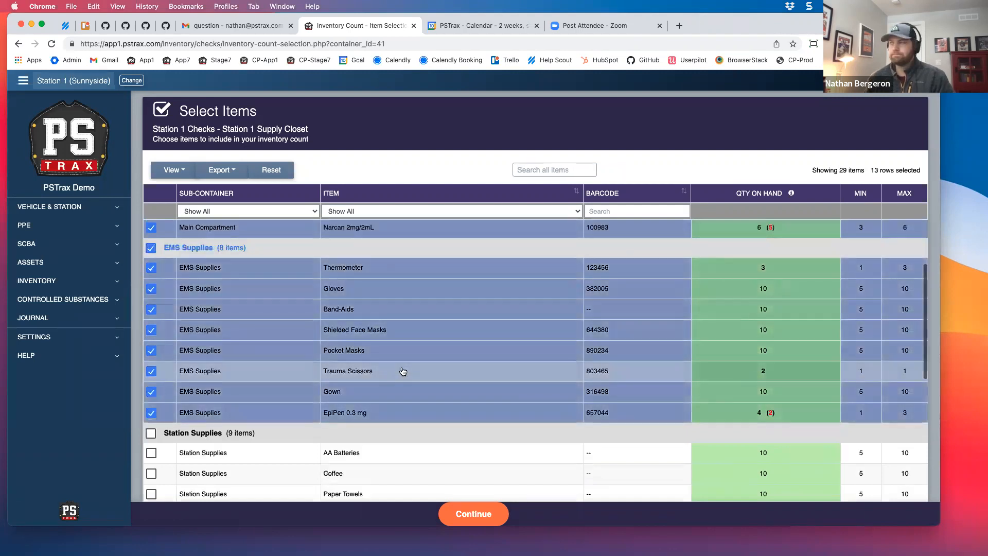
left_click(471, 515)
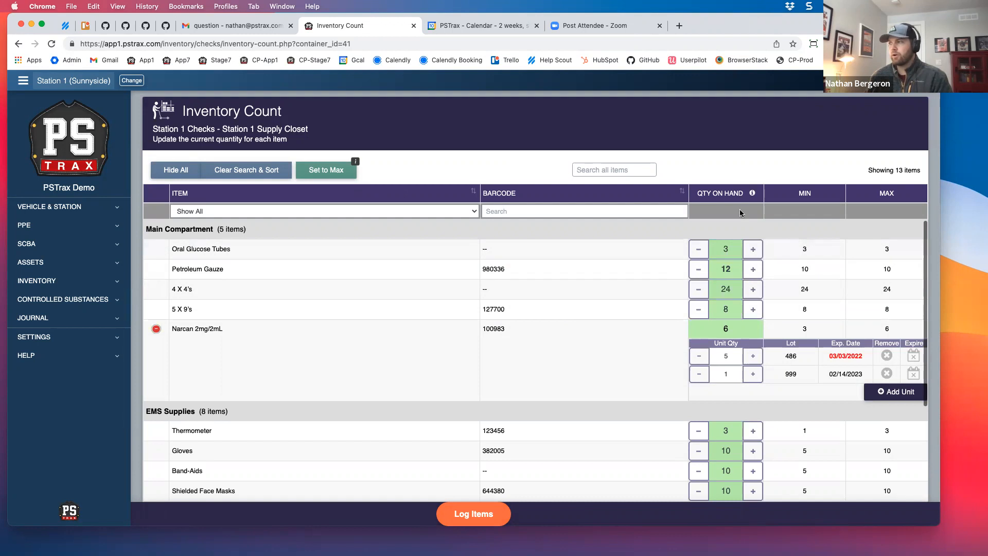
Set the quantity on hand to 2 for Oral Glucose Tubes and 8 for Petroleum Gauze
left_click_drag(694, 195, 747, 197)
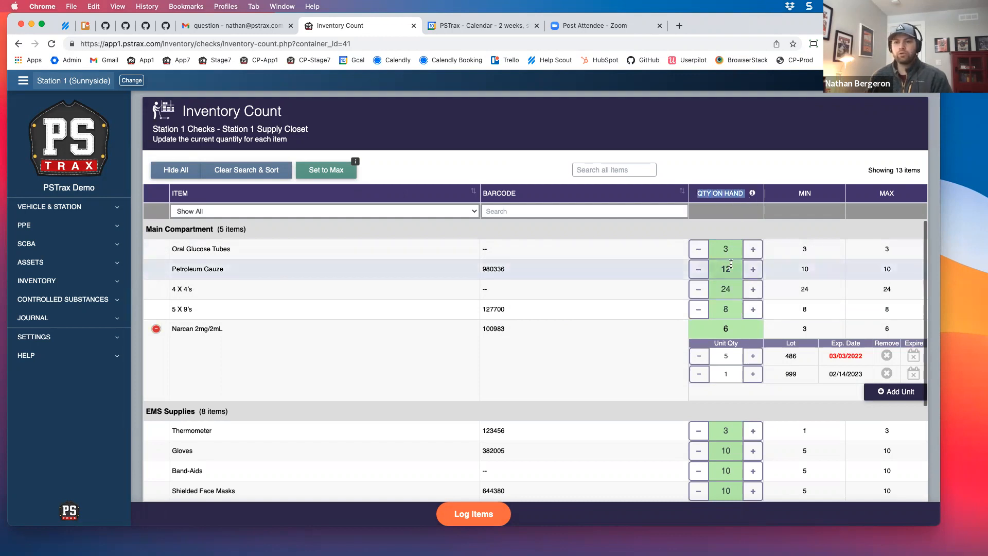
left_click(698, 249)
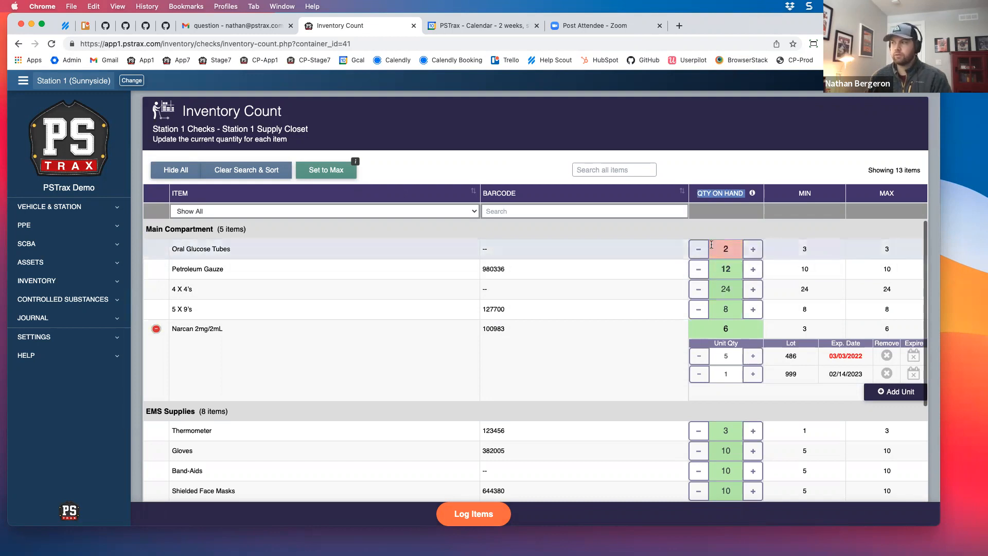
left_click(723, 268)
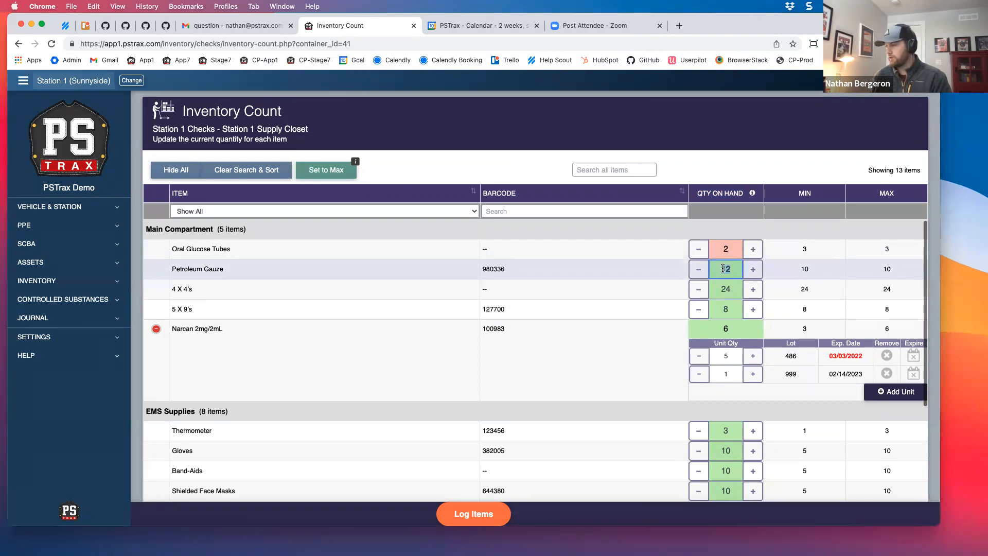
type("8")
left_click(629, 276)
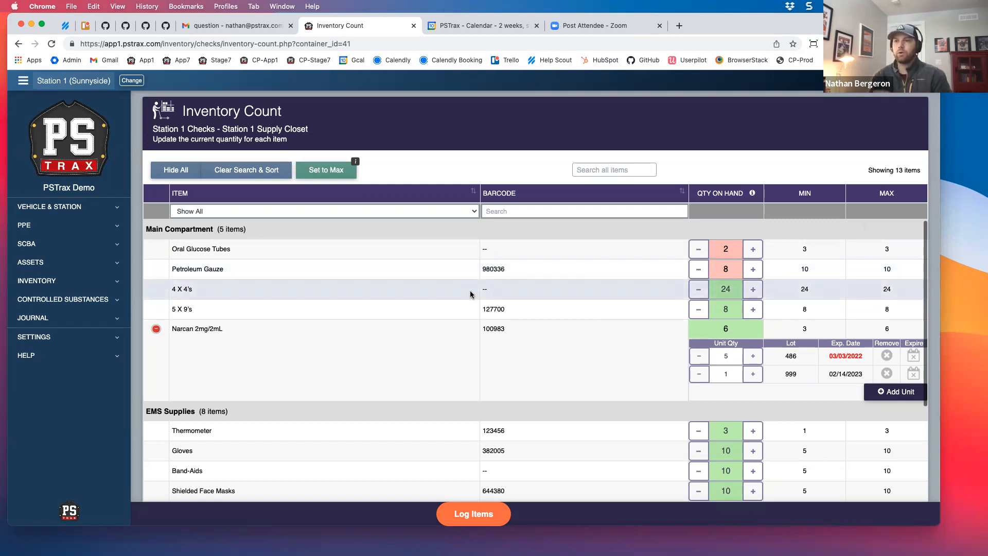
left_click_drag(169, 247, 179, 285)
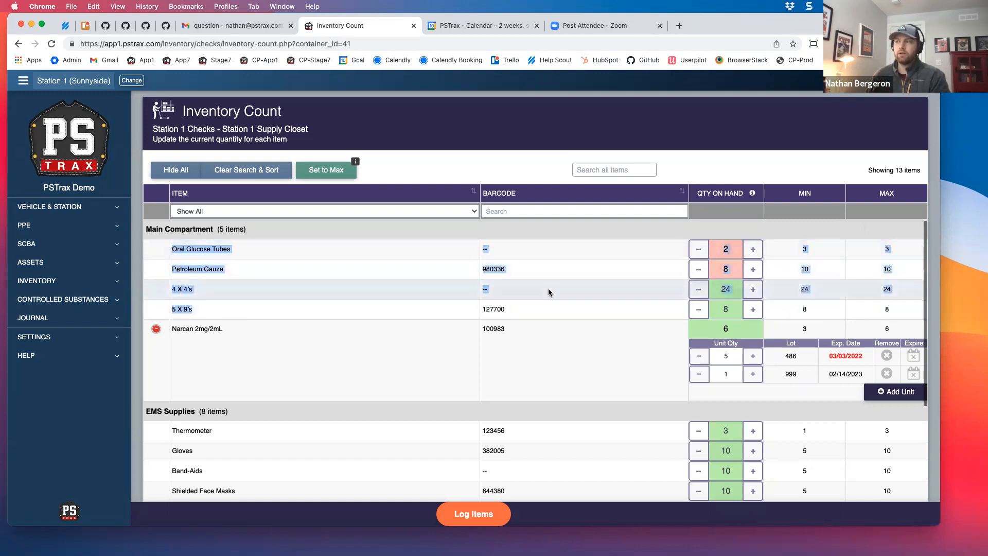
left_click(428, 295)
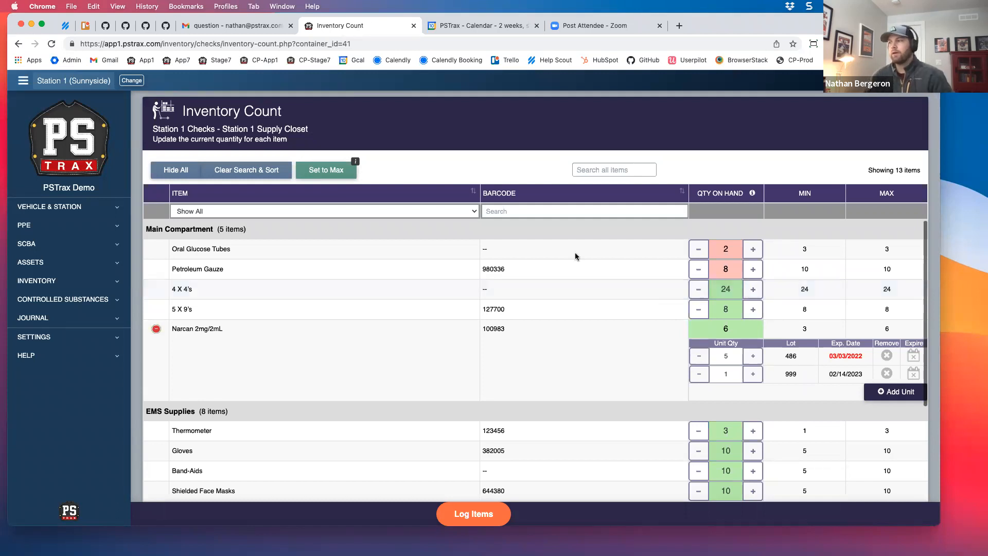
Set the quantity on hand of 4 X 4's in the Main Compartment to 23
left_click(699, 289)
left_click(699, 289)
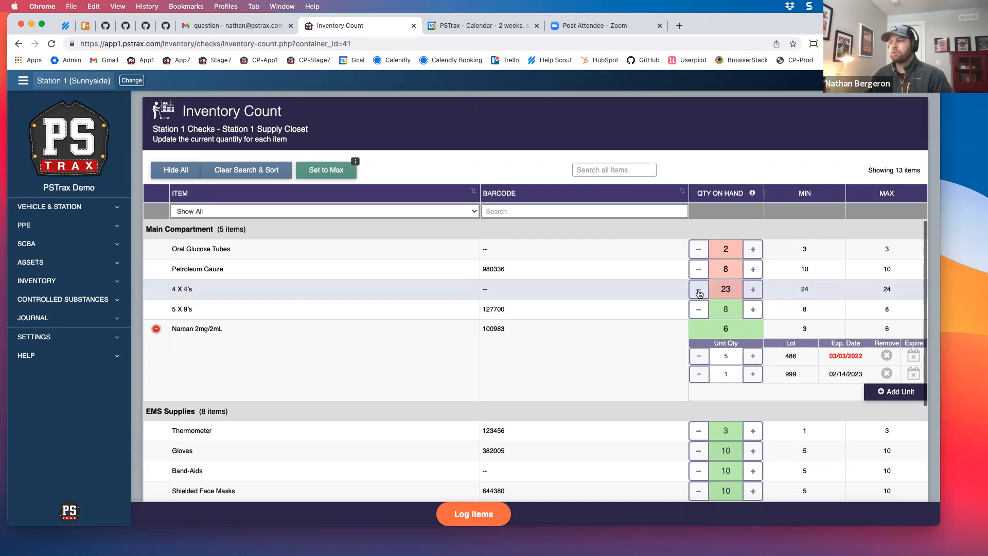
left_click(753, 292)
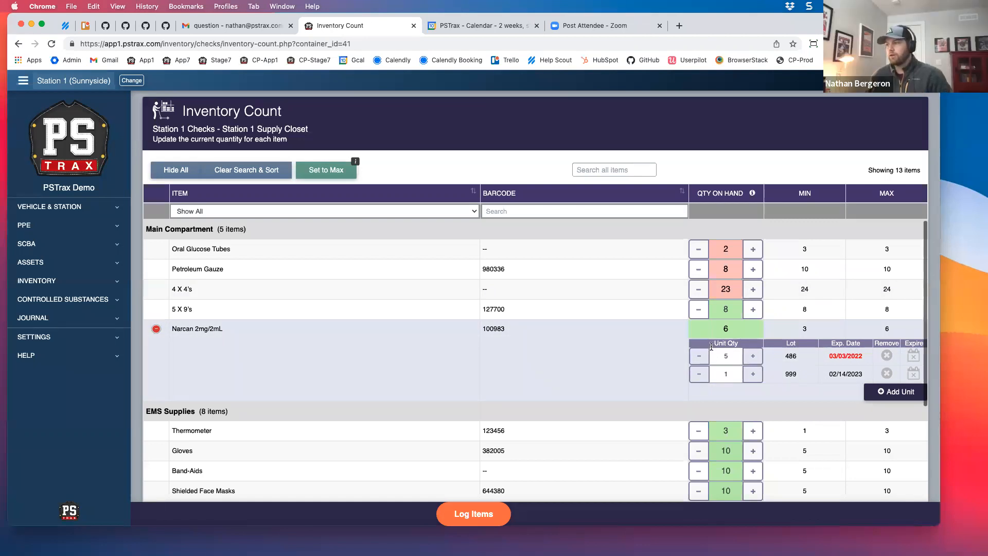
Mark Narcan lot 486 as expired with unit quantity 0, and set lot 999's unit quantity to 2
left_click_drag(830, 357, 862, 357)
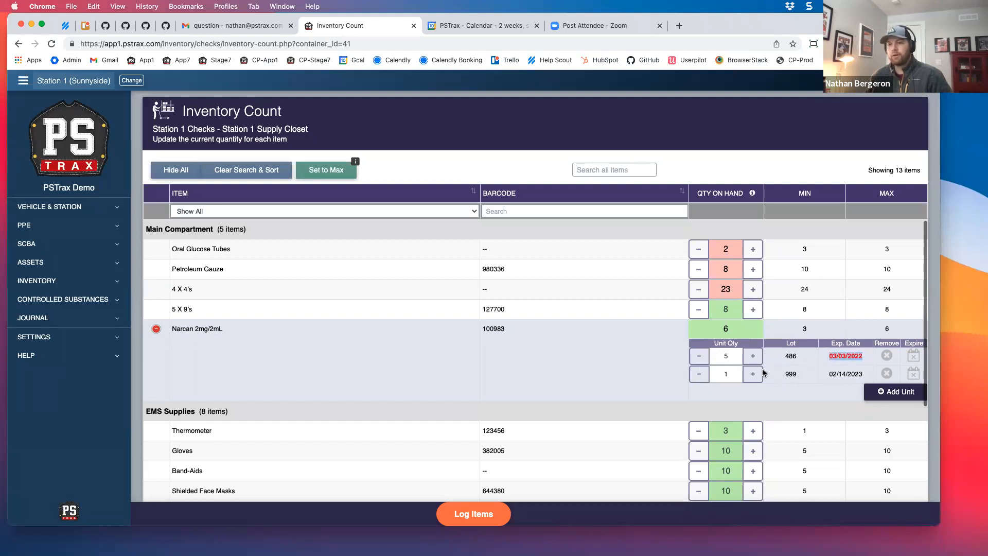
left_click(912, 356)
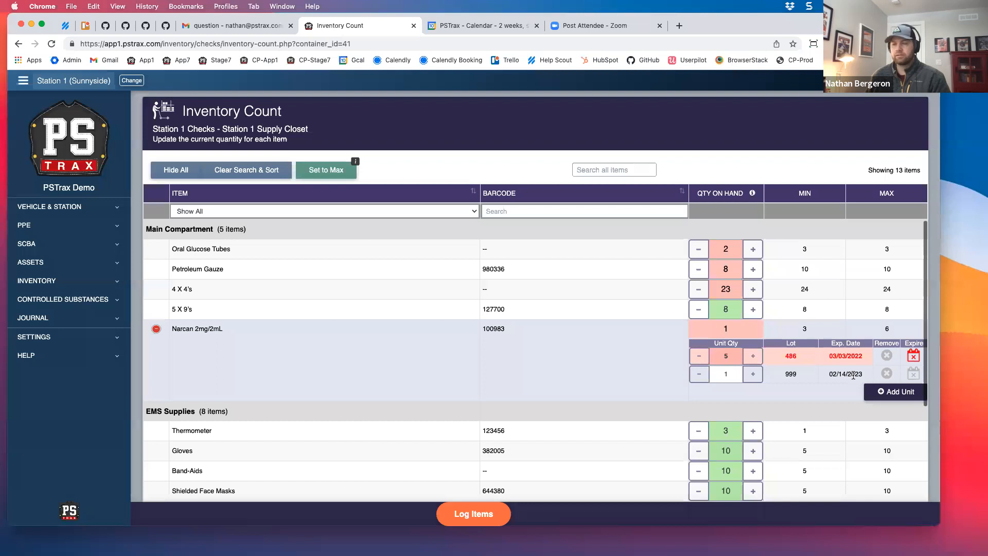
left_click(752, 375)
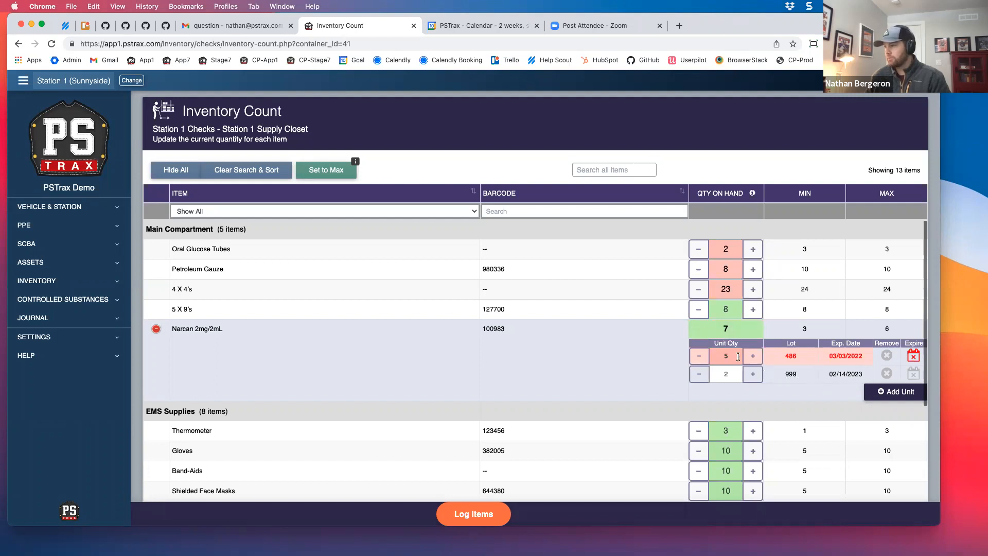
left_click(701, 359)
left_click(701, 359)
left_click(700, 360)
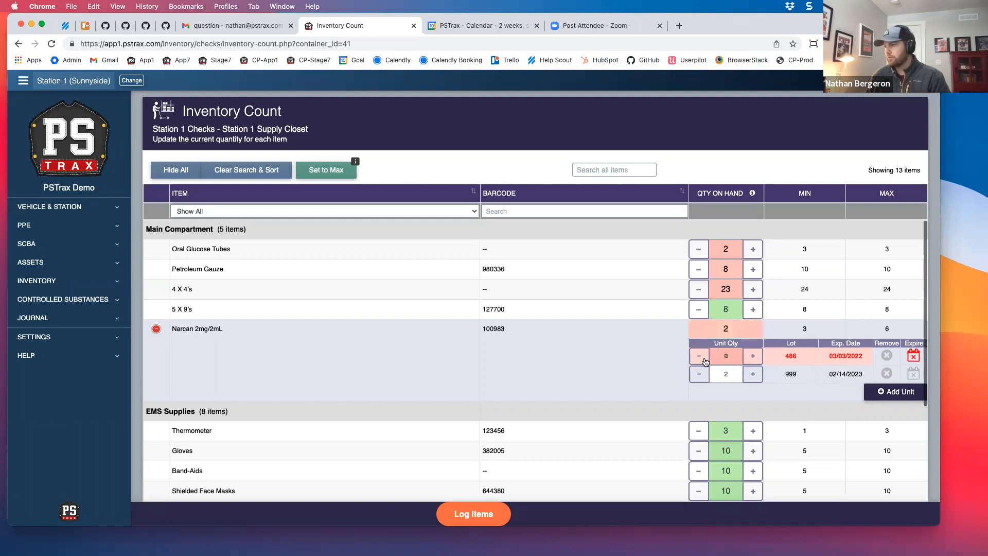
Add a Narcan 2mg/2mL unit with lot 333, expiration date 07/31/2022 and unit quantity 2
left_click(885, 392)
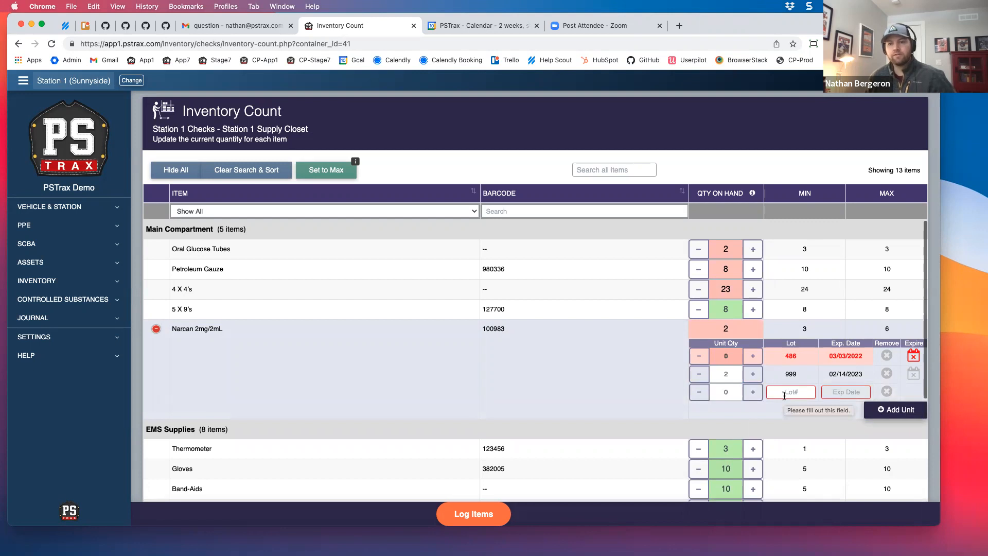
left_click(784, 394)
type("3333")
key("BackSpace")
left_click(846, 392)
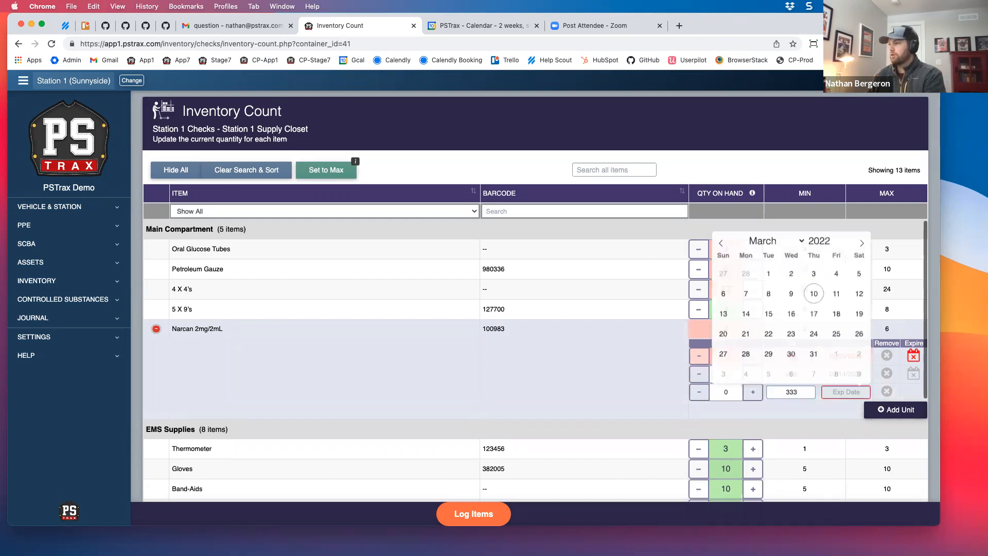
left_click(863, 245)
left_click(863, 245)
left_click(863, 244)
left_click(863, 244)
left_click(723, 375)
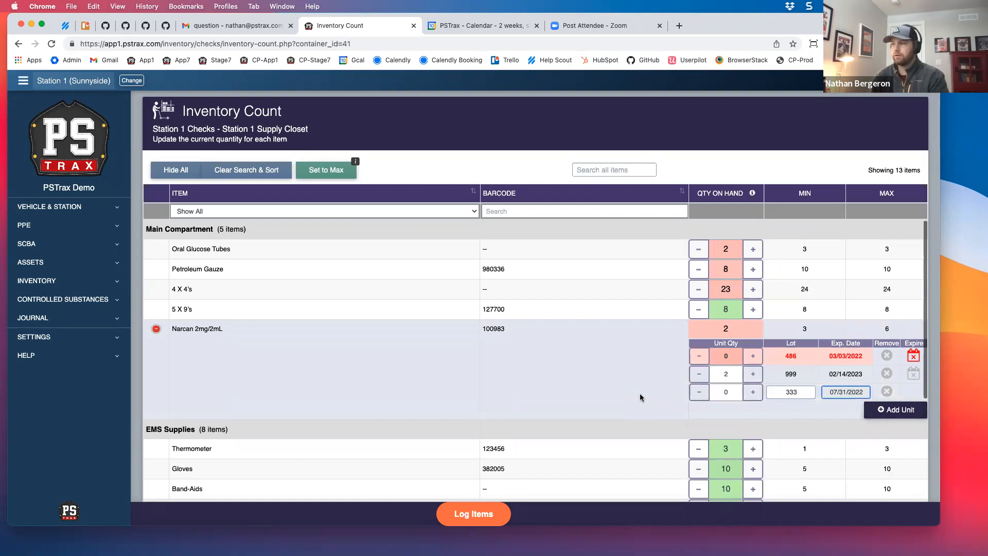
left_click(753, 393)
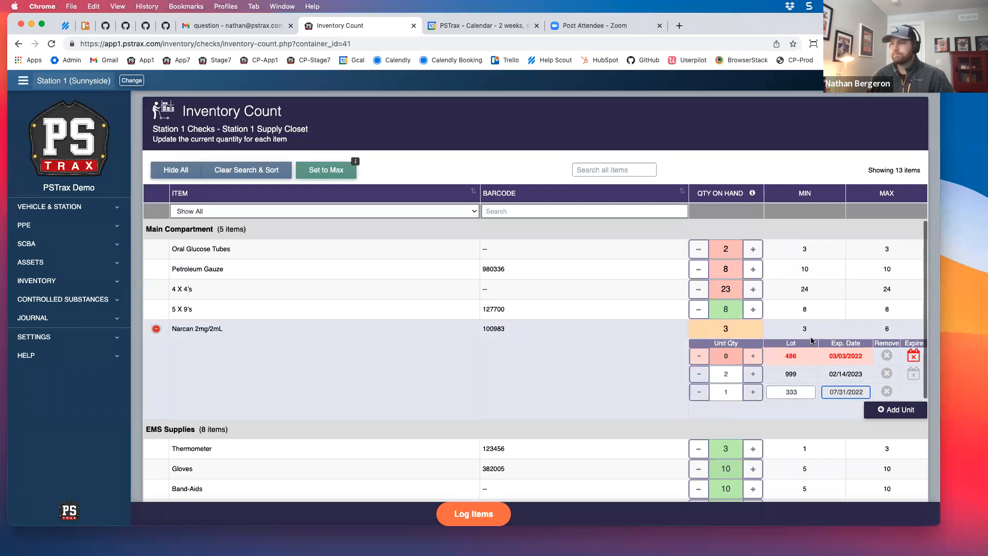
left_click(752, 391)
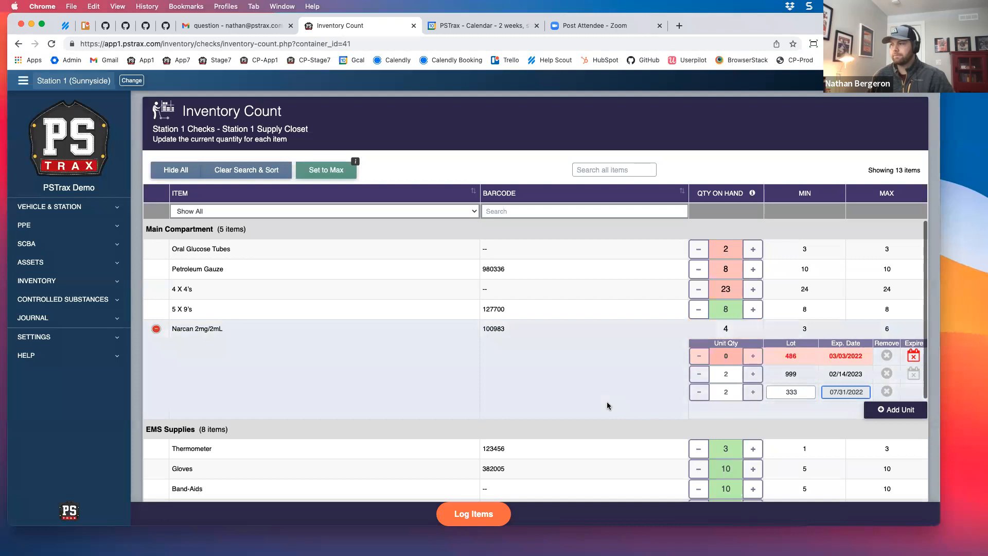
Set the quantity on hand of Shielded Face Masks in EMS Supplies to 9
scroll(615, 386, "down", 2)
scroll(615, 385, "down", 5)
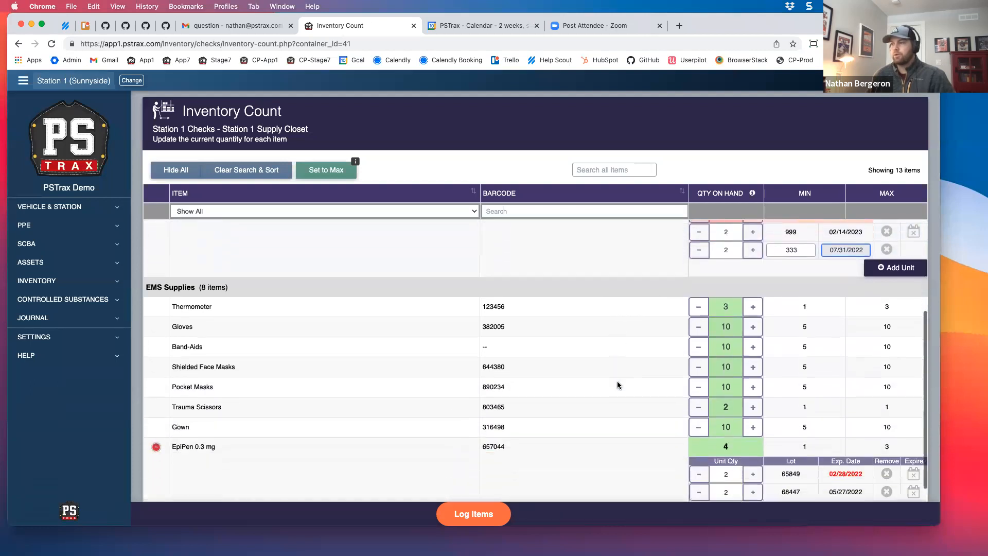
left_click(699, 350)
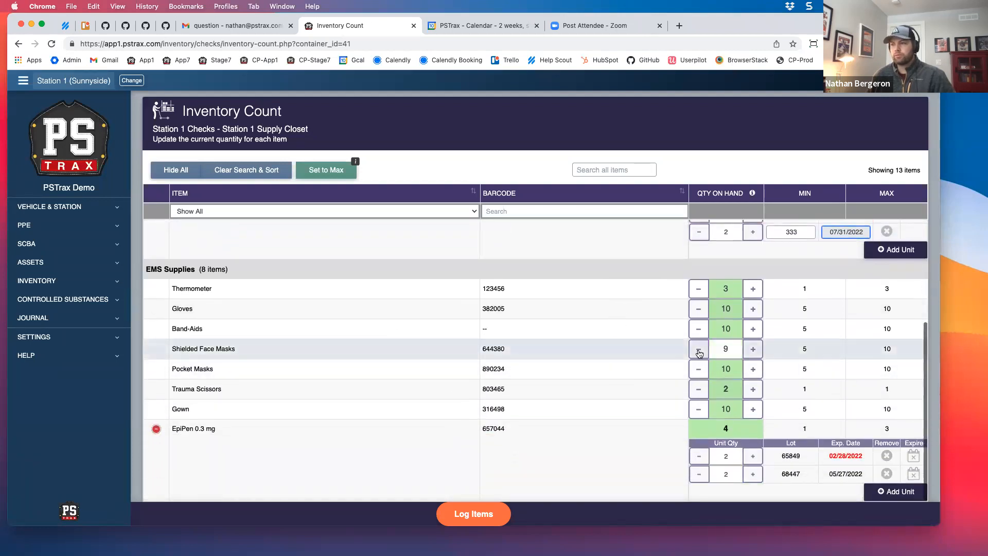
Set the quantity on hand of Pocket Masks to 9 and of Thermometer to 0 in EMS Supplies
left_click(699, 369)
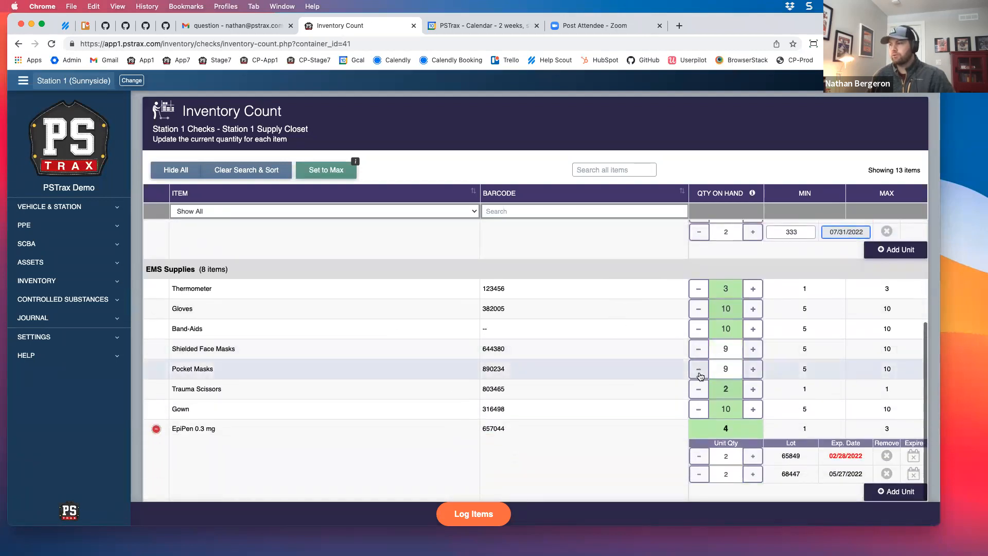
left_click(699, 289)
left_click(699, 290)
left_click(699, 290)
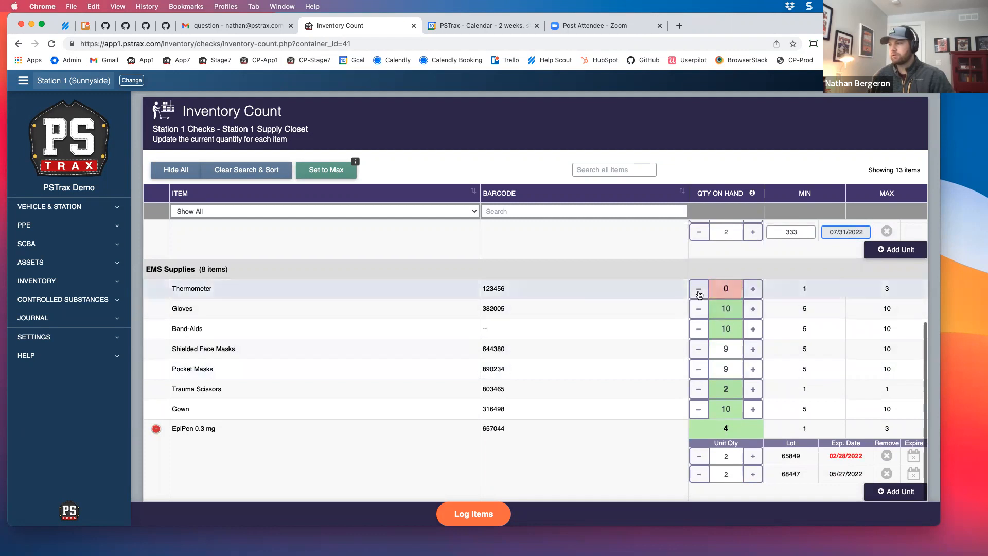
Log the inventory count of the Station 1 Supply Closet and confirm expiring Narcan 2mg/2mL lot 486
scroll(600, 374, "down", 1)
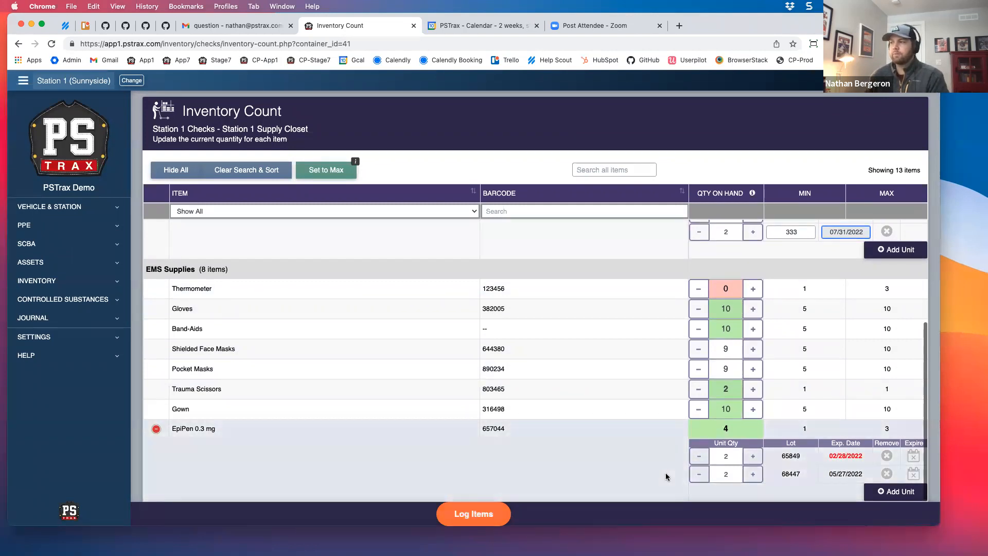
scroll(666, 474, "up", 3)
scroll(745, 379, "up", 3)
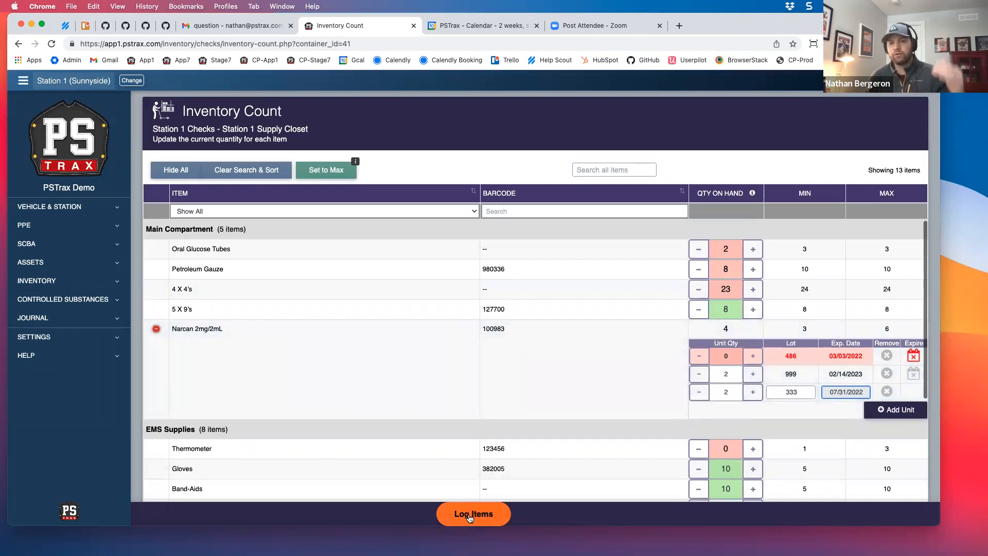
left_click(470, 516)
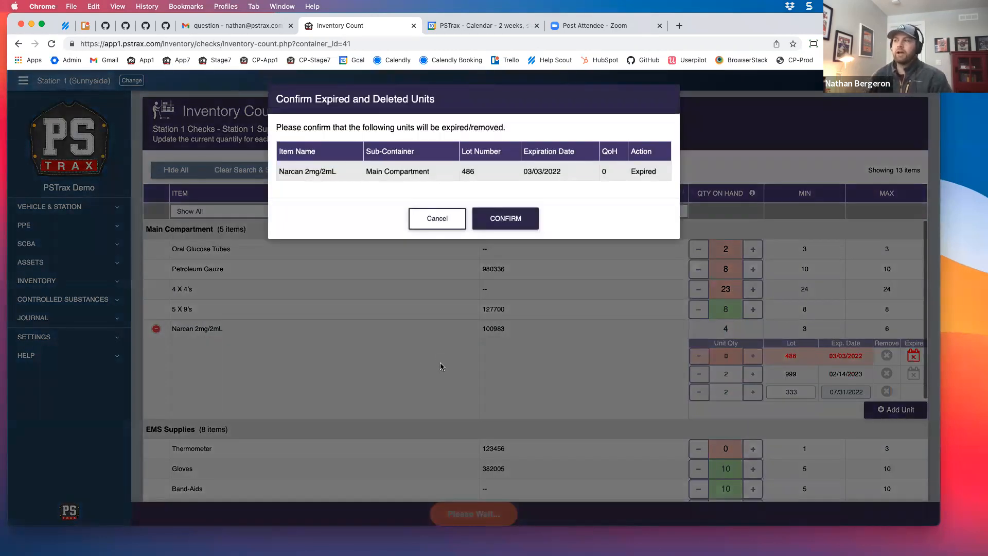
left_click(510, 220)
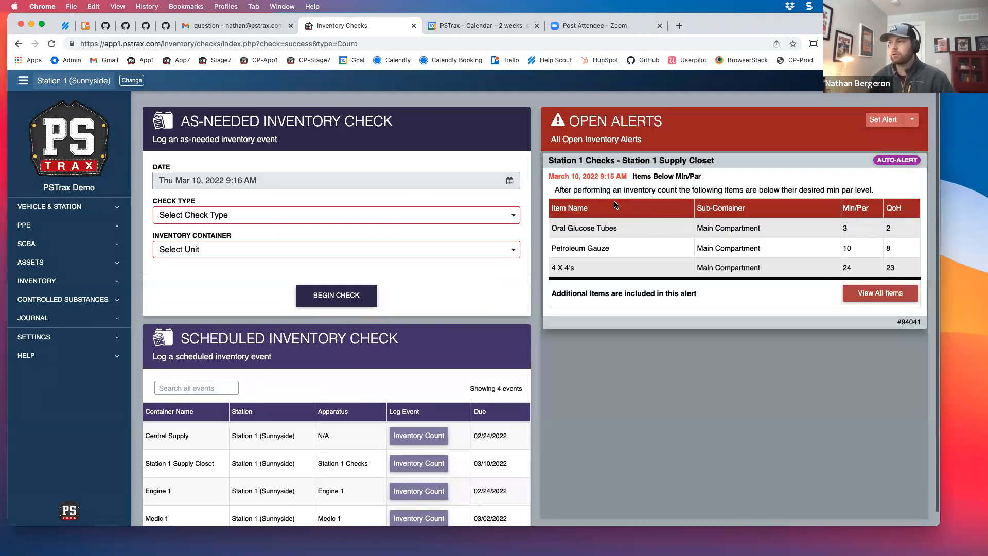
View the full item list of the Station 1 Supply Closet's below min/par alert and close it
left_click(867, 294)
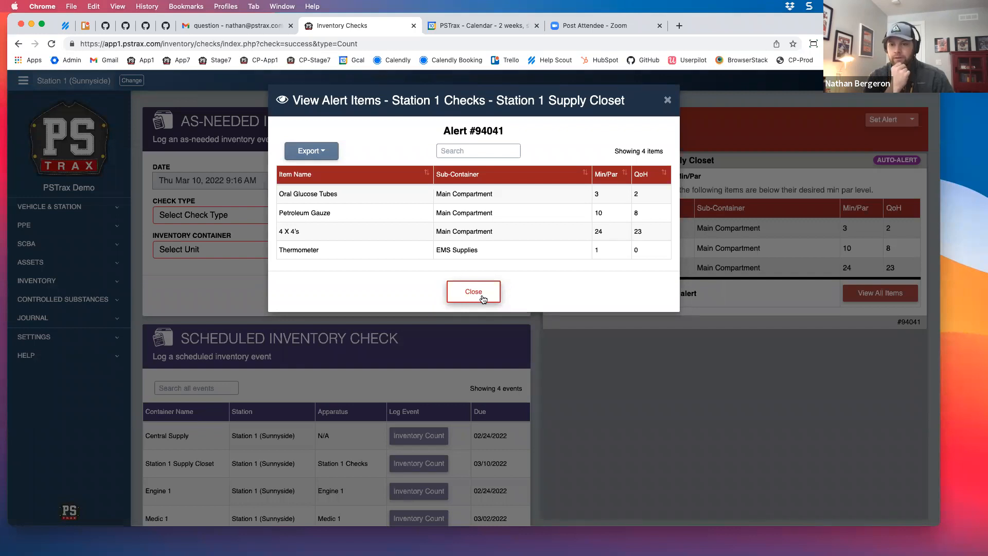
left_click(474, 296)
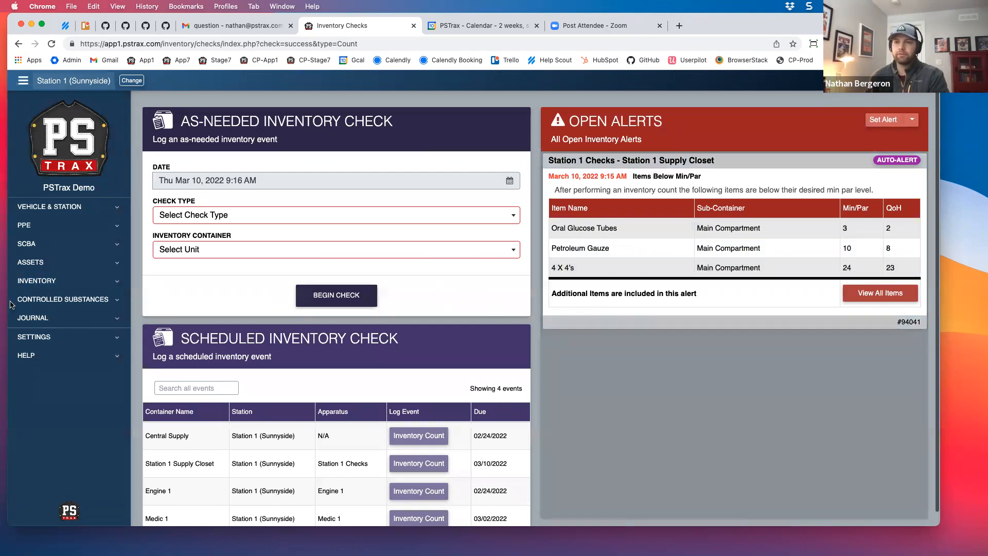
Generate the inventory Below Min Report for any assignment, all containers and all items
left_click(53, 282)
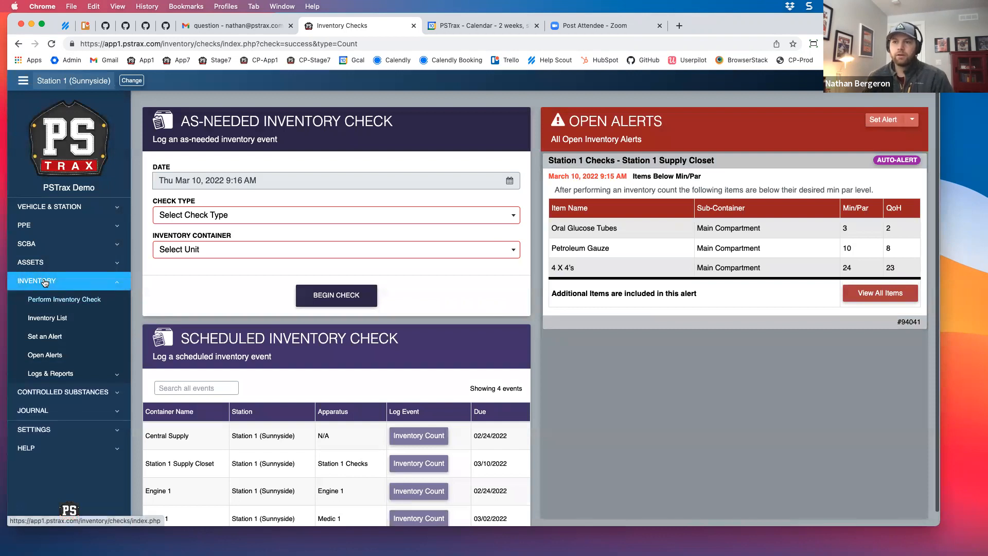
left_click(51, 374)
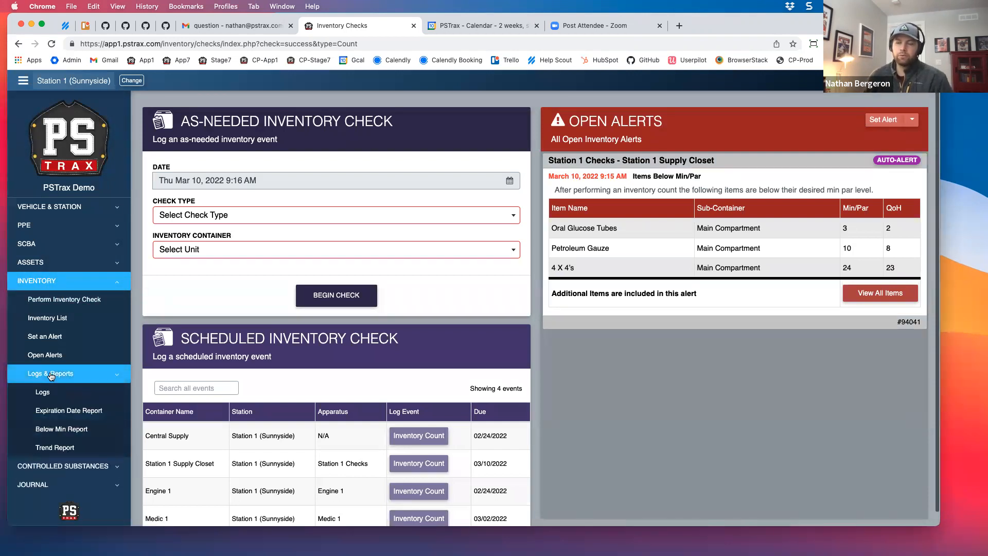
left_click(55, 429)
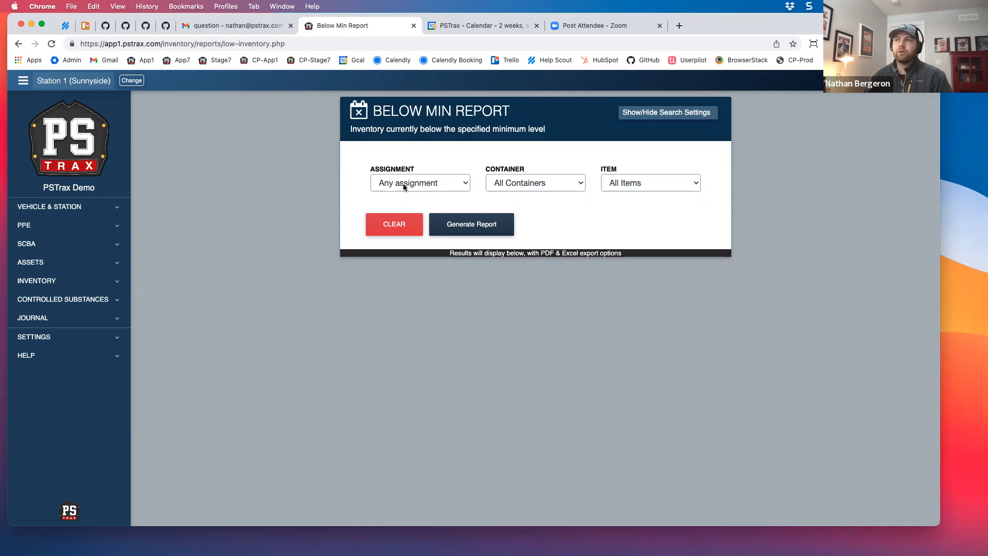
left_click(403, 184)
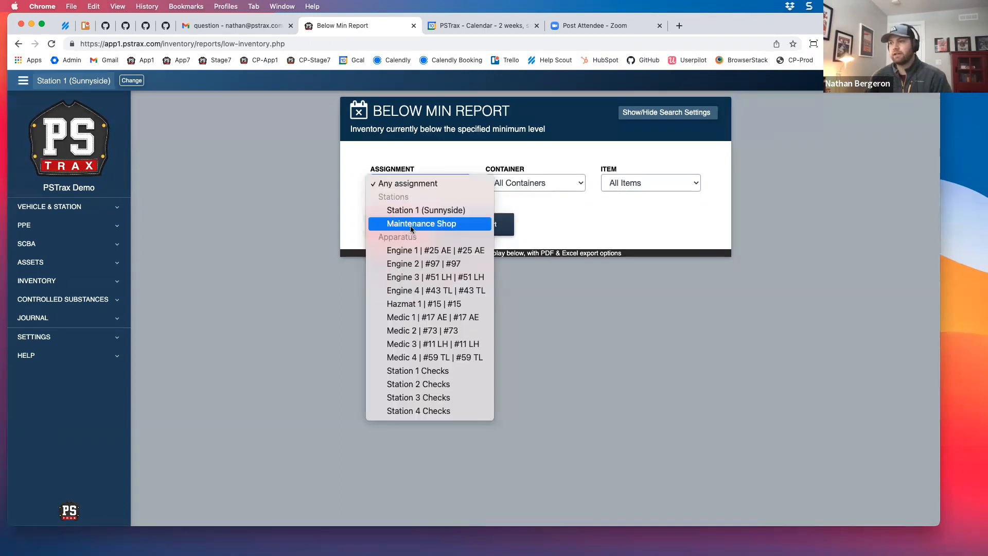
left_click(296, 165)
left_click(455, 219)
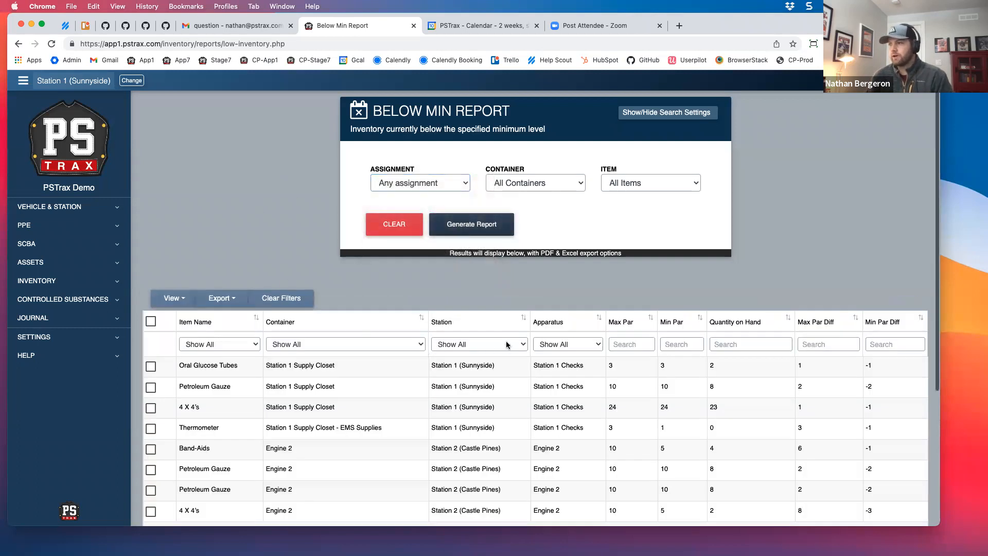
Filter the report's containers to Station 1 Supply Closet, followed by Station 1 Supply Closet - EMS Supplies
scroll(368, 369, "down", 3)
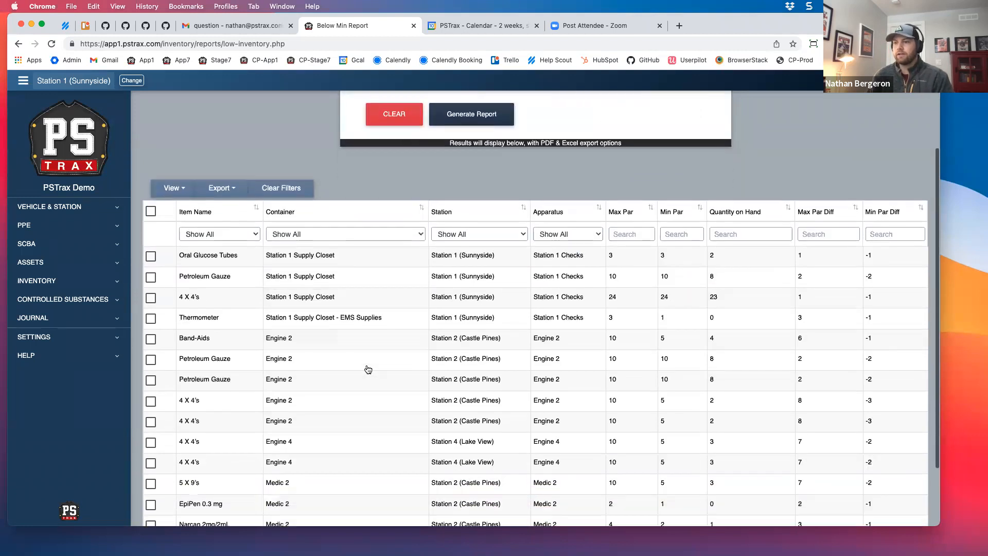
scroll(368, 370, "down", 1)
left_click(300, 213)
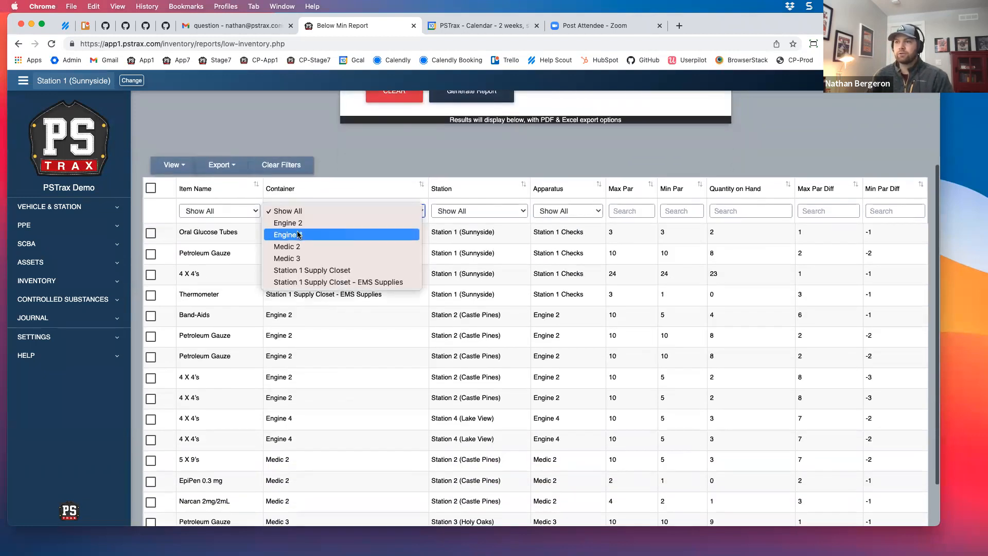
left_click(298, 272)
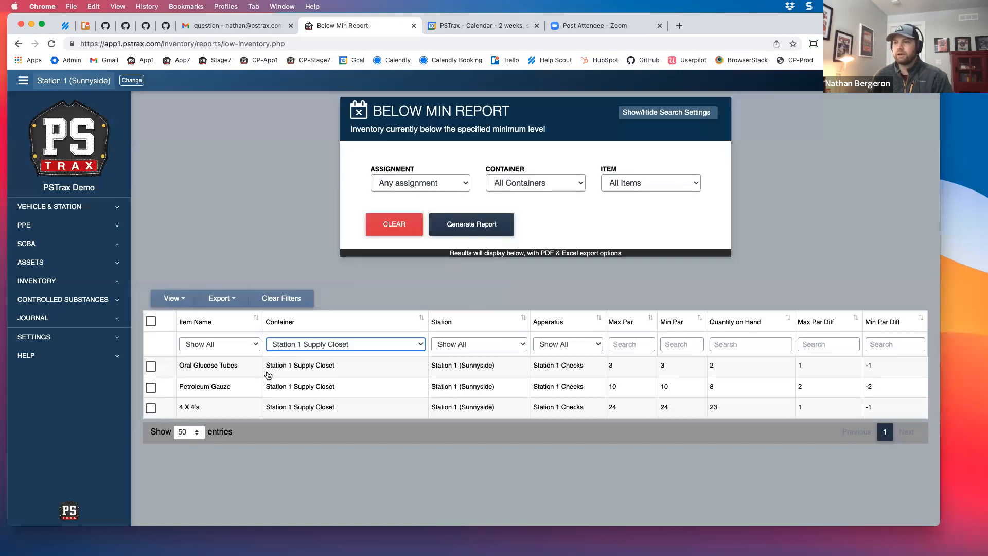
left_click(298, 340)
left_click(301, 356)
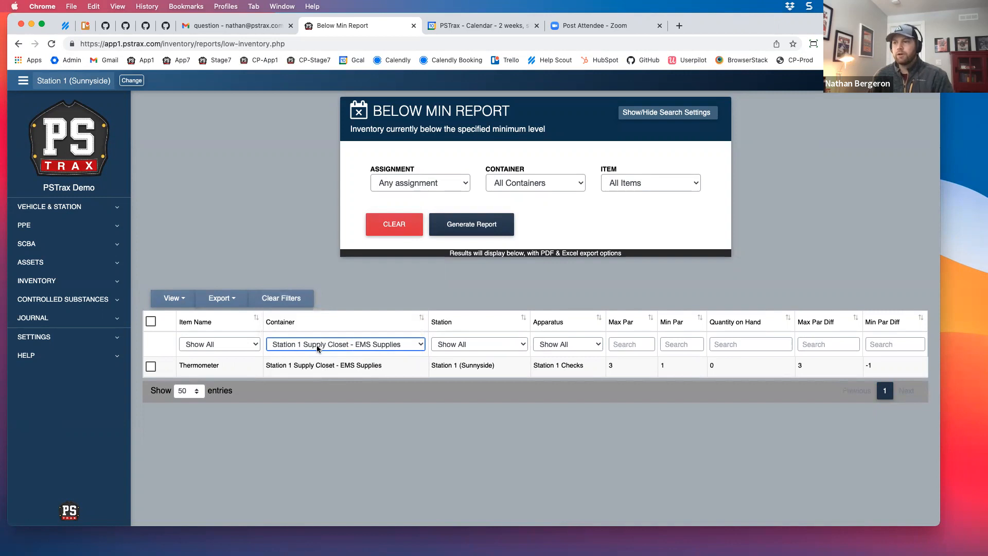
Reset the report's container filter to Show All and look at the available export formats
left_click(319, 348)
left_click(288, 276)
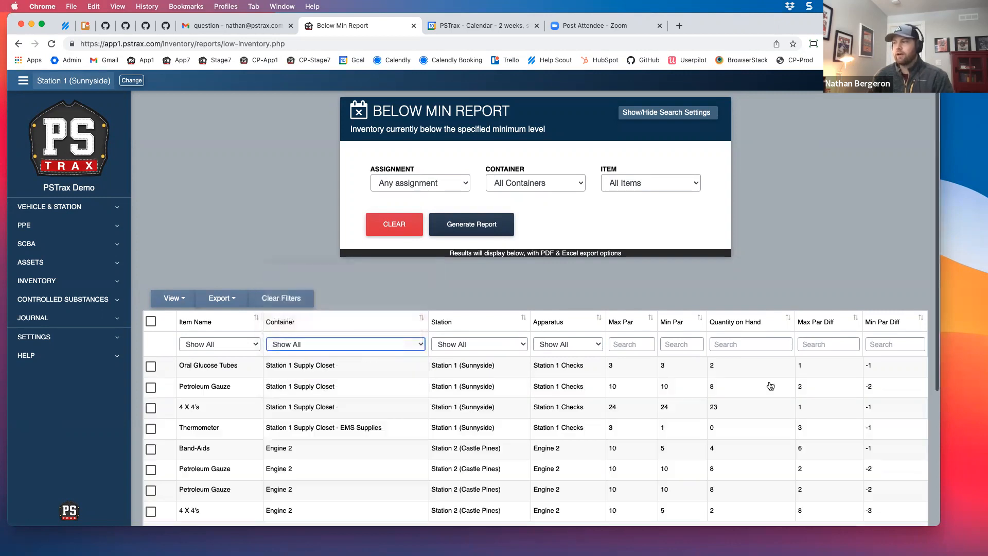
scroll(594, 392, "down", 2)
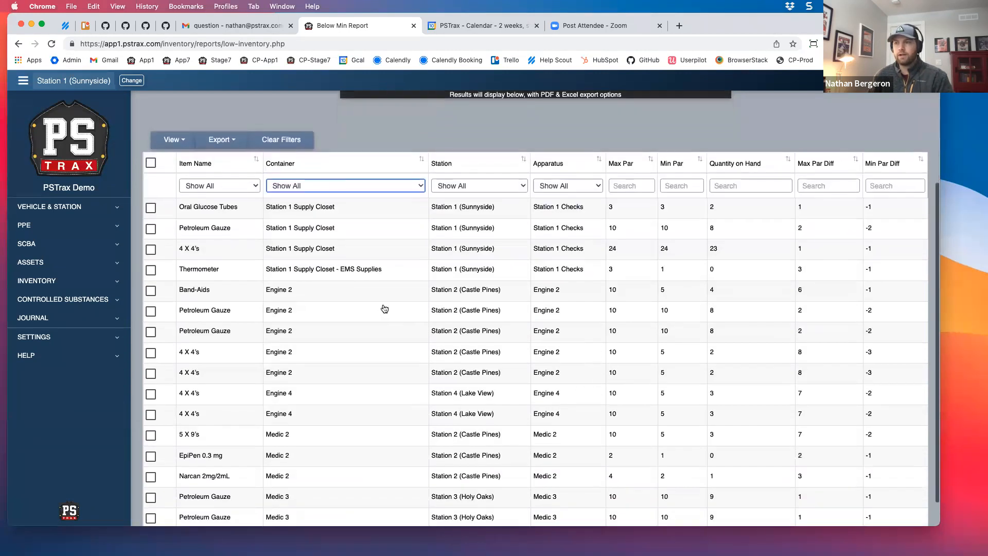
left_click(221, 140)
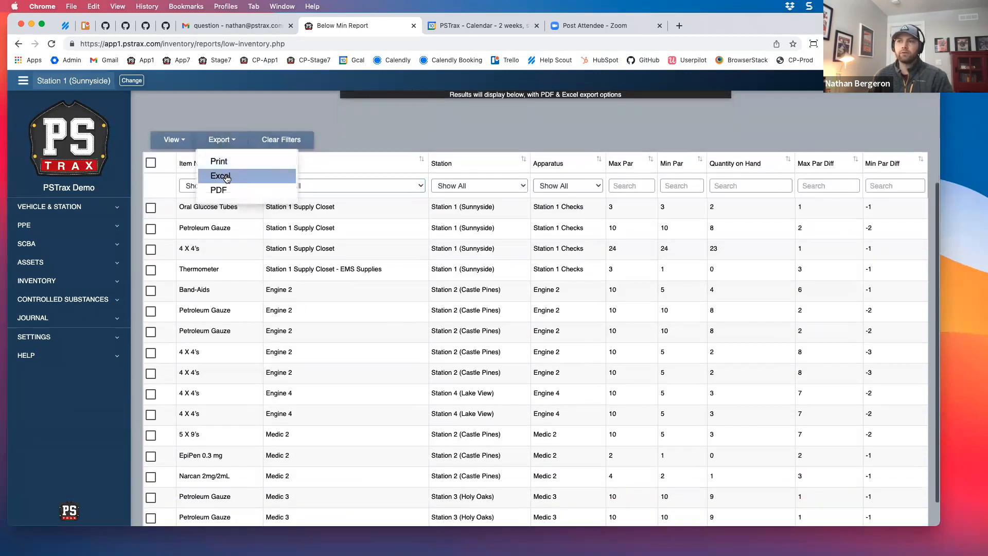
left_click(382, 139)
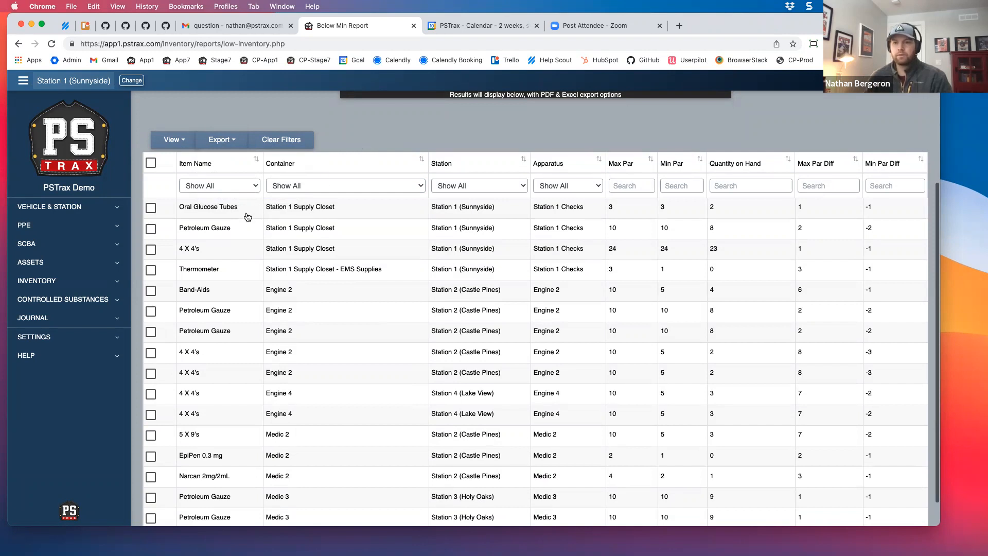
Begin an as-needed Restock from Vendor check for the Station 1 Supply Closet
left_click(49, 283)
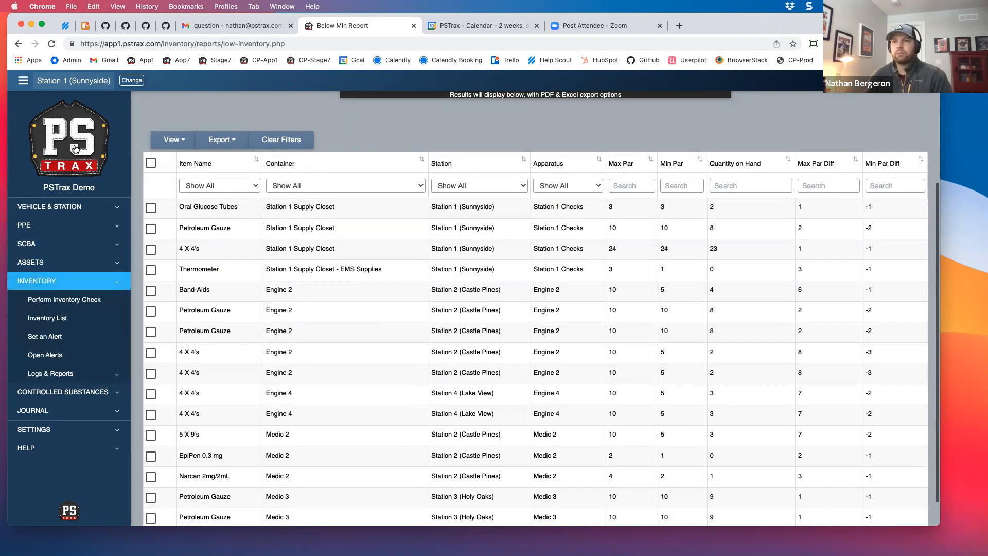
left_click(47, 301)
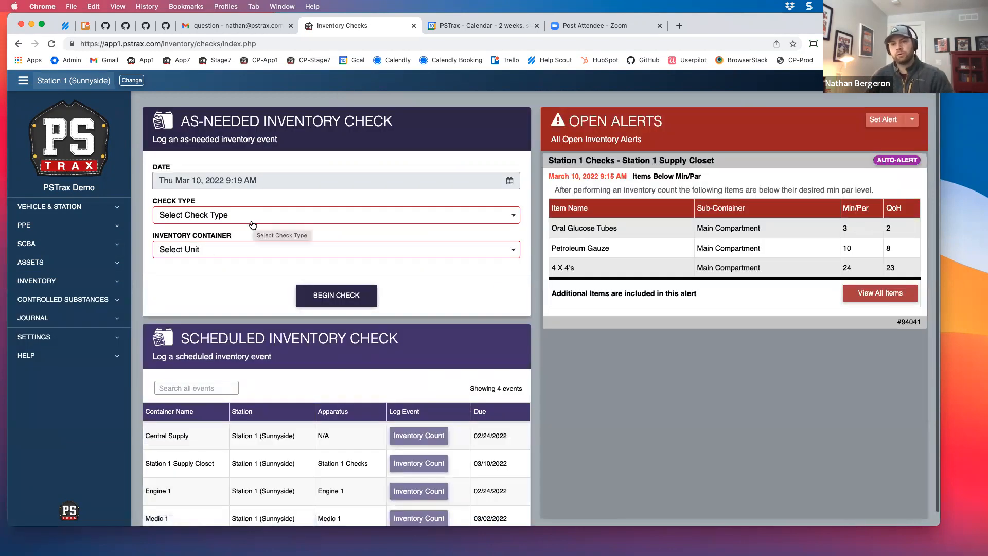
left_click(212, 216)
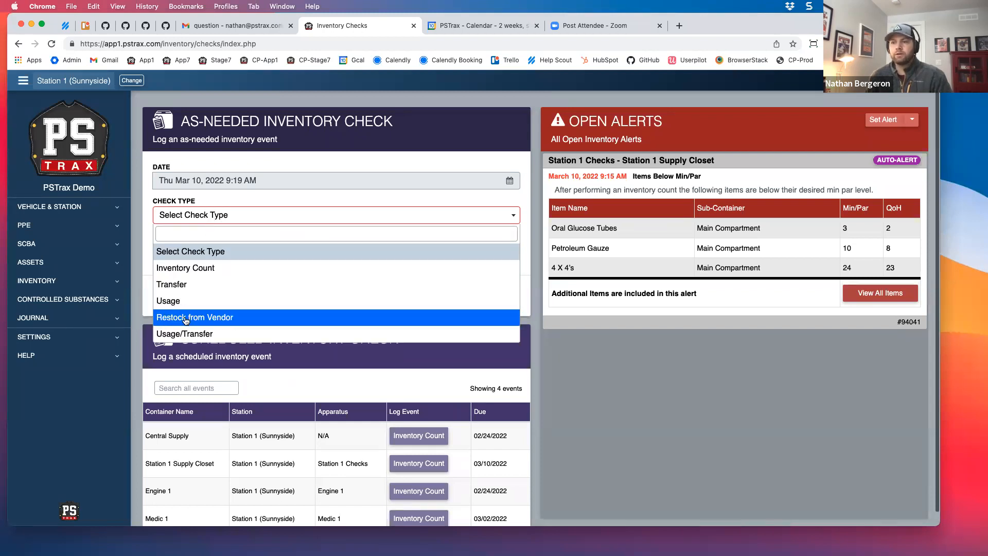
left_click(203, 318)
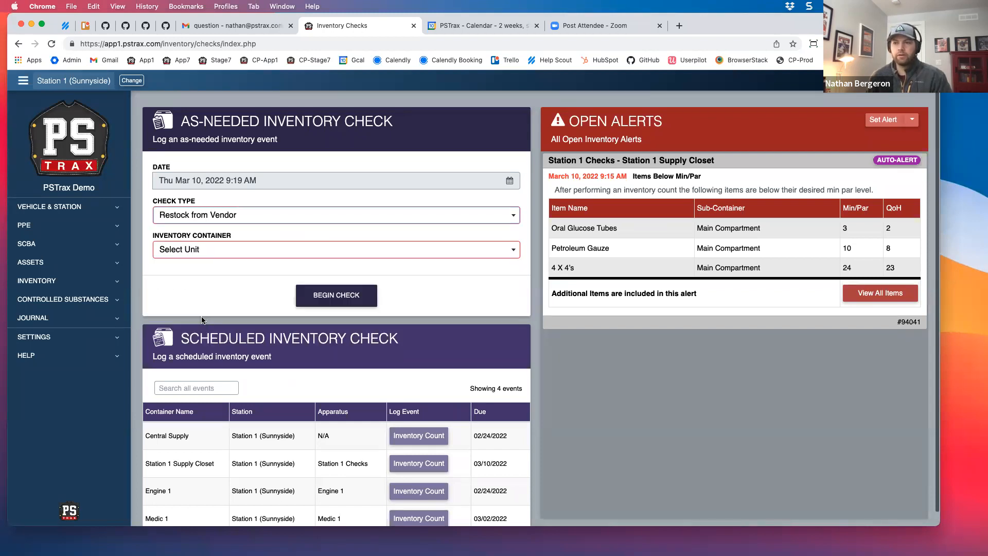
left_click(182, 252)
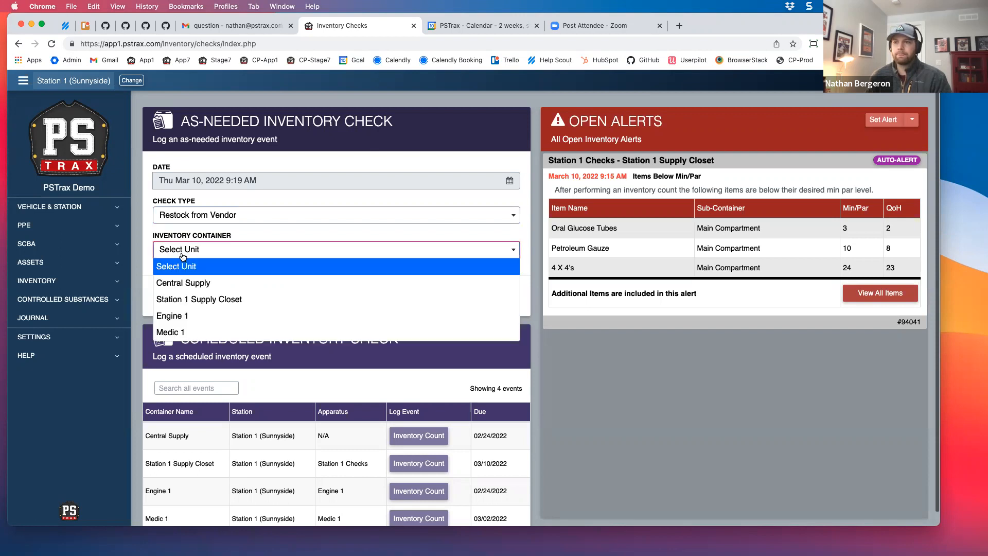
left_click(189, 301)
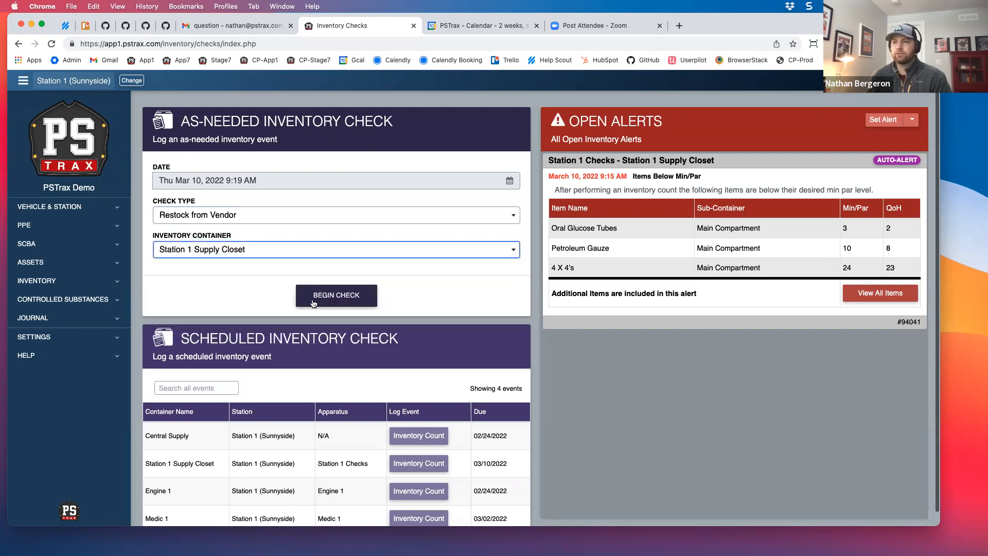
left_click(332, 297)
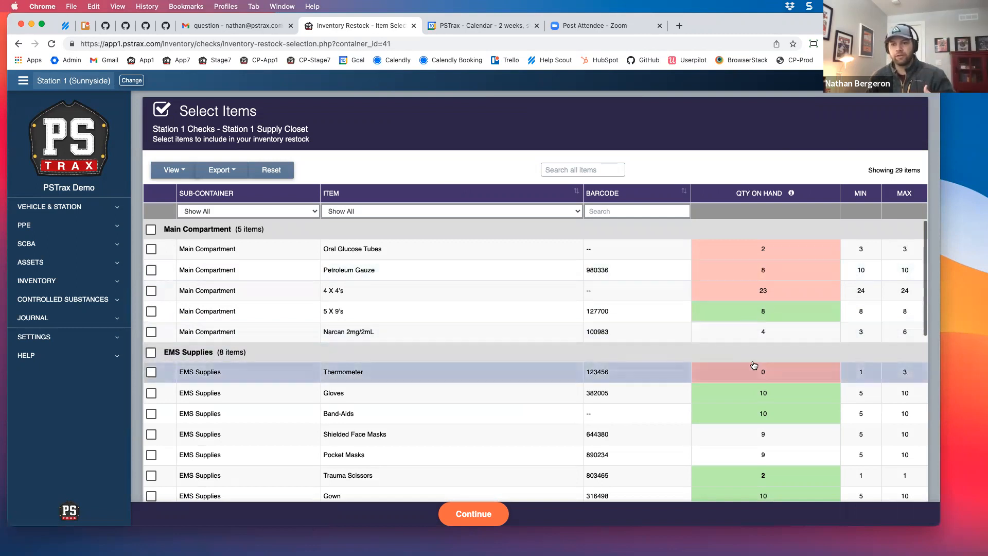
Include Oral Glucose Tubes, Petroleum Gauze and 4 X 4's from the Main Compartment in the restock and continue
left_click(718, 255)
left_click(717, 272)
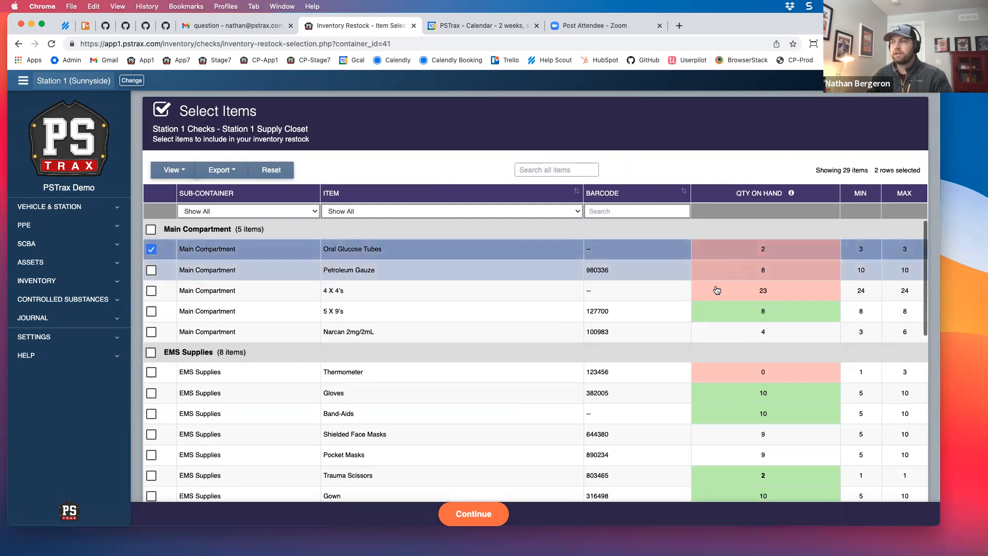
left_click(669, 292)
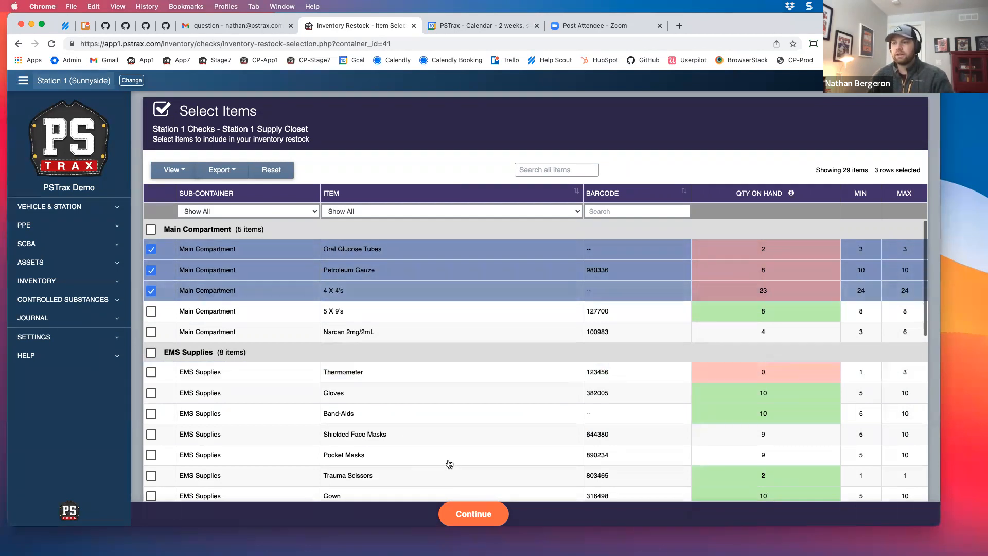
left_click(474, 515)
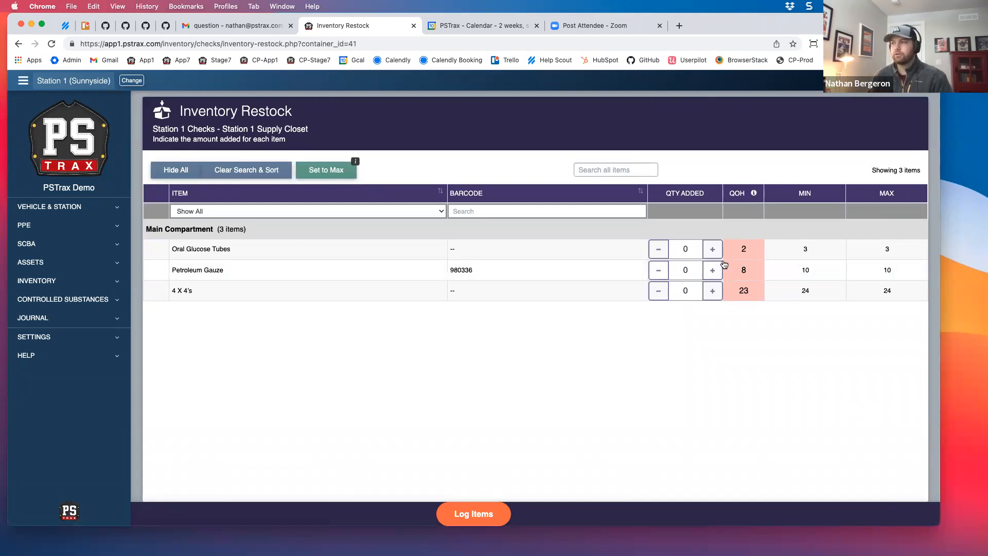
Log the restock with added quantities of 2 Oral Glucose Tubes, 2 Petroleum Gauze and 1 4 X 4's
left_click(713, 250)
left_click(713, 250)
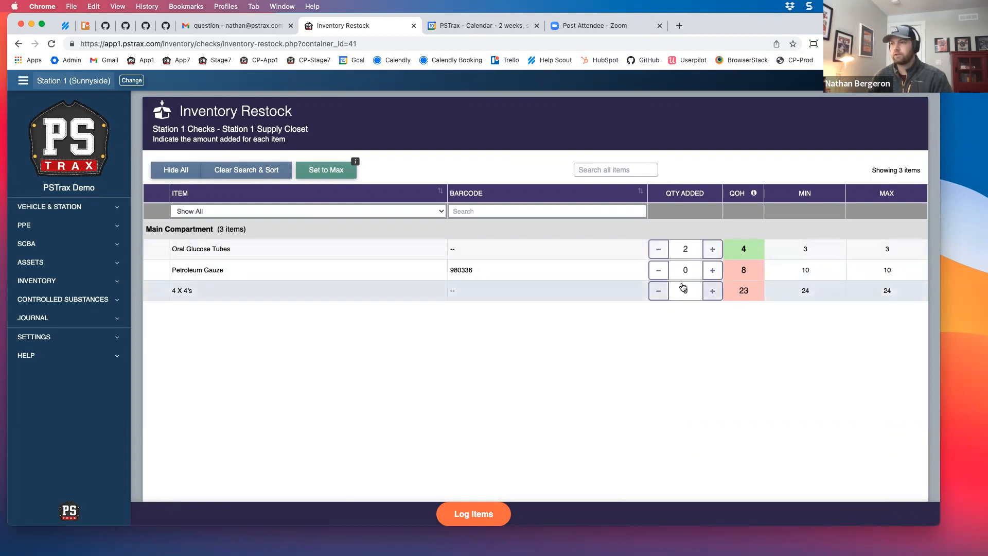
left_click(712, 272)
left_click(712, 272)
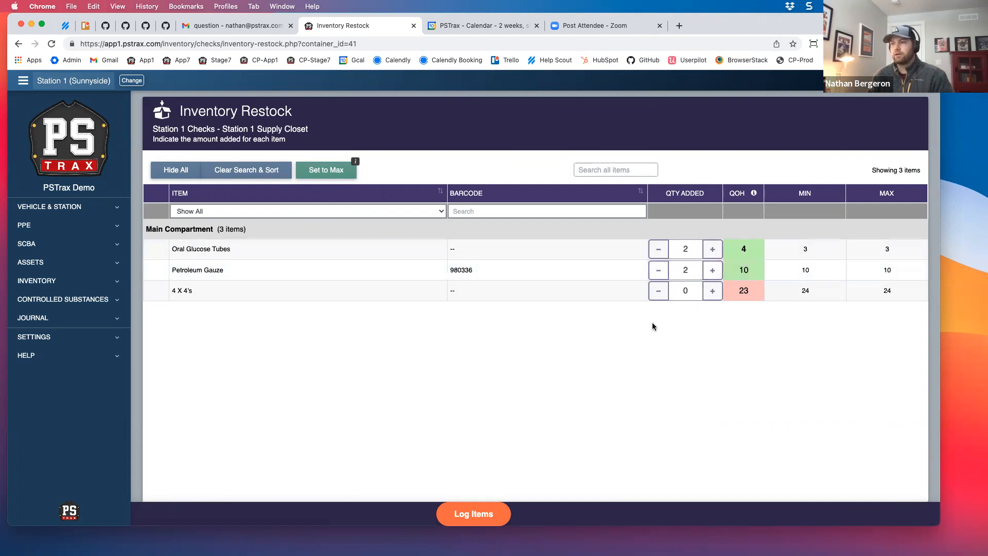
left_click(713, 292)
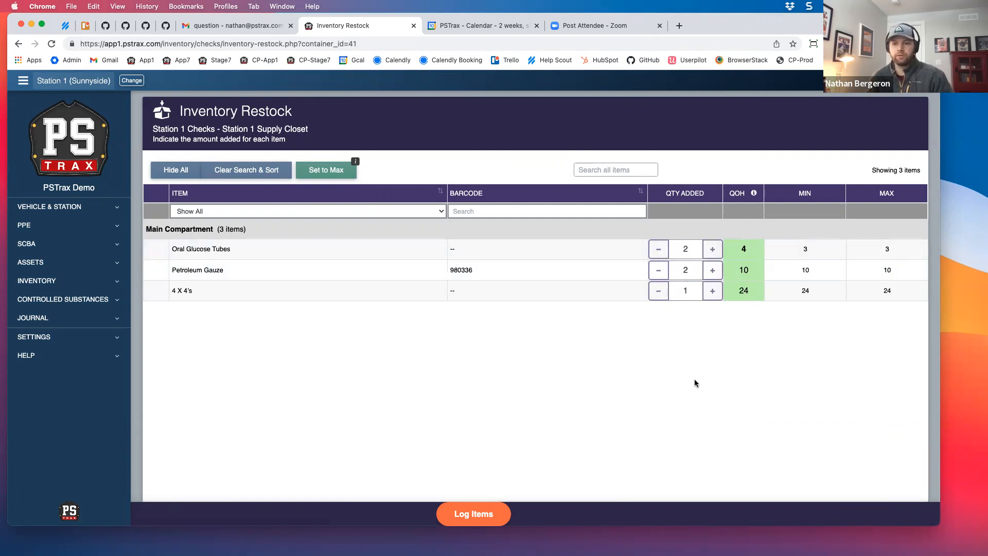
left_click(466, 515)
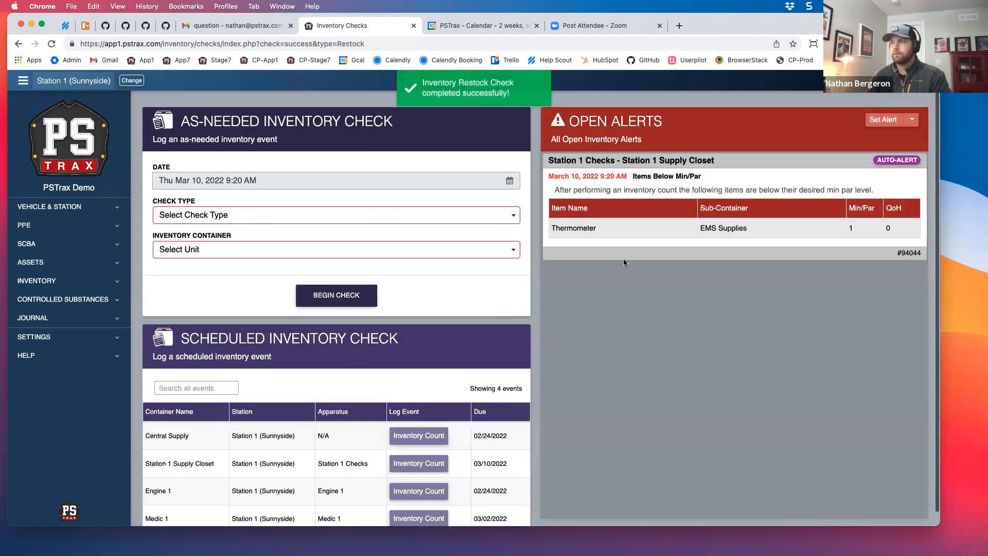
Review the Thermometer entry in the open below-minimum alert for the Station 1 Supply Closet
left_click_drag(557, 227, 762, 228)
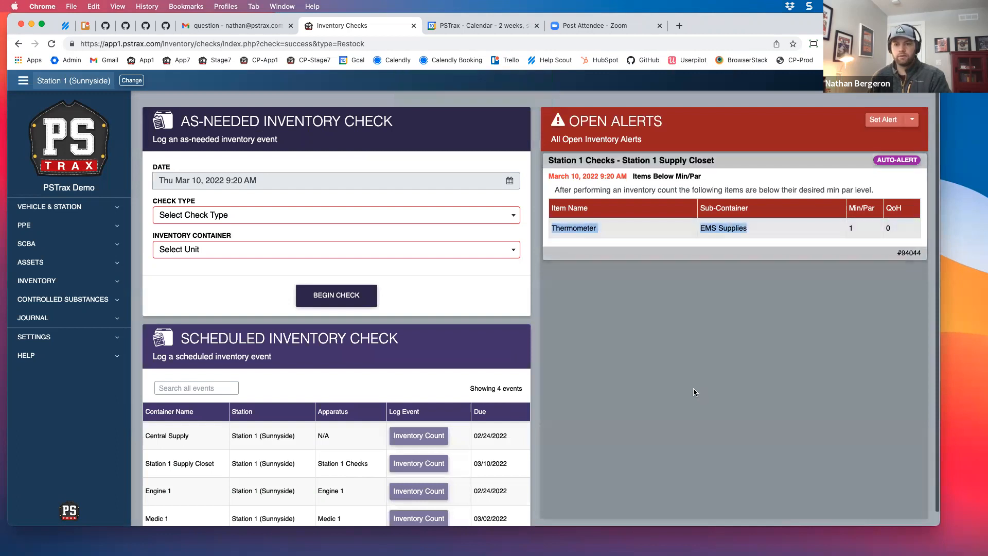
left_click(695, 364)
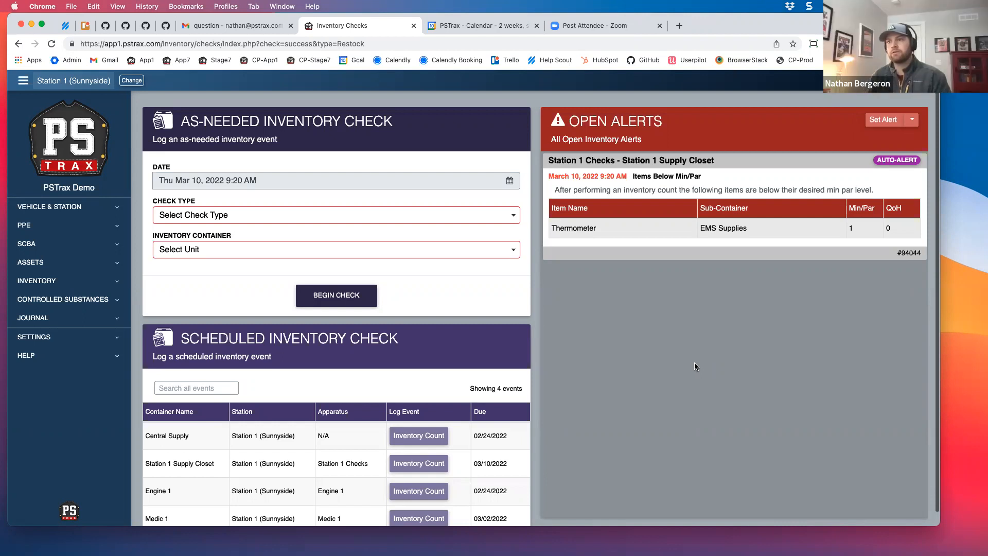
Begin an as-needed Inventory Count check for the Station 1 Supply Closet
left_click(234, 217)
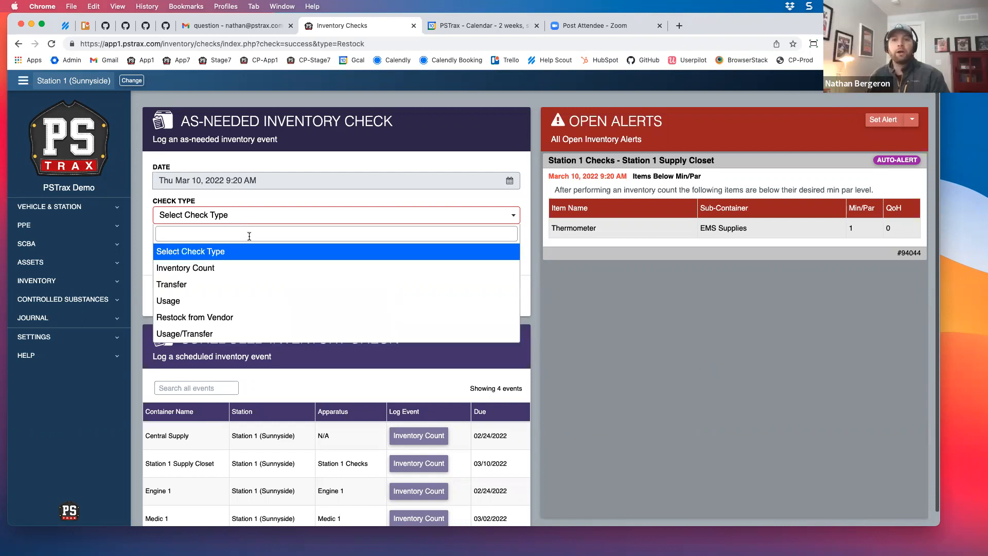
left_click(197, 271)
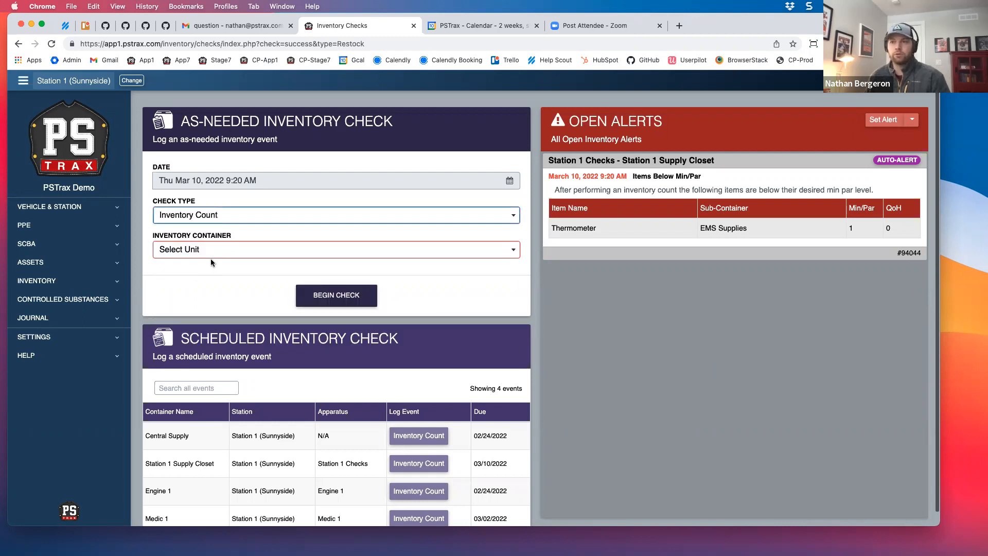
left_click(199, 252)
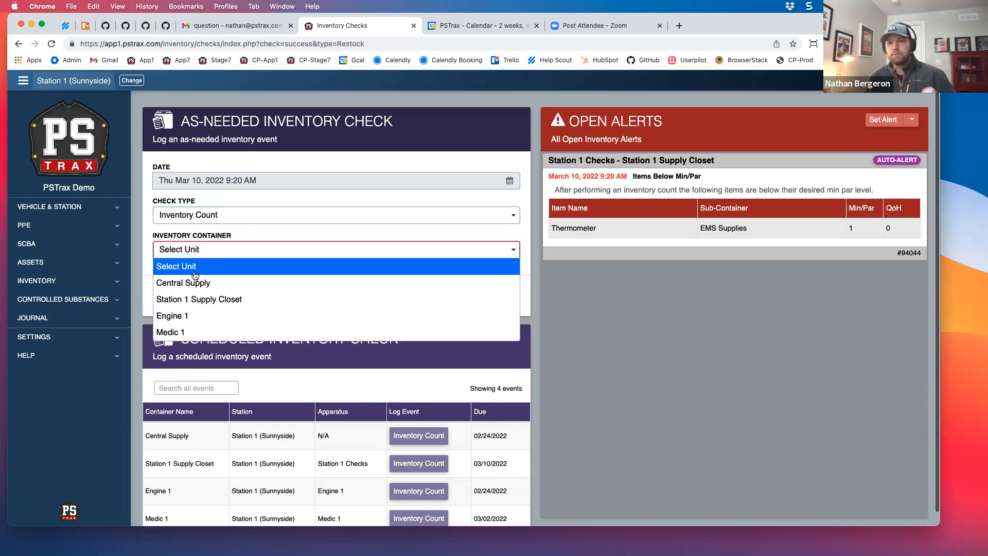
left_click(176, 300)
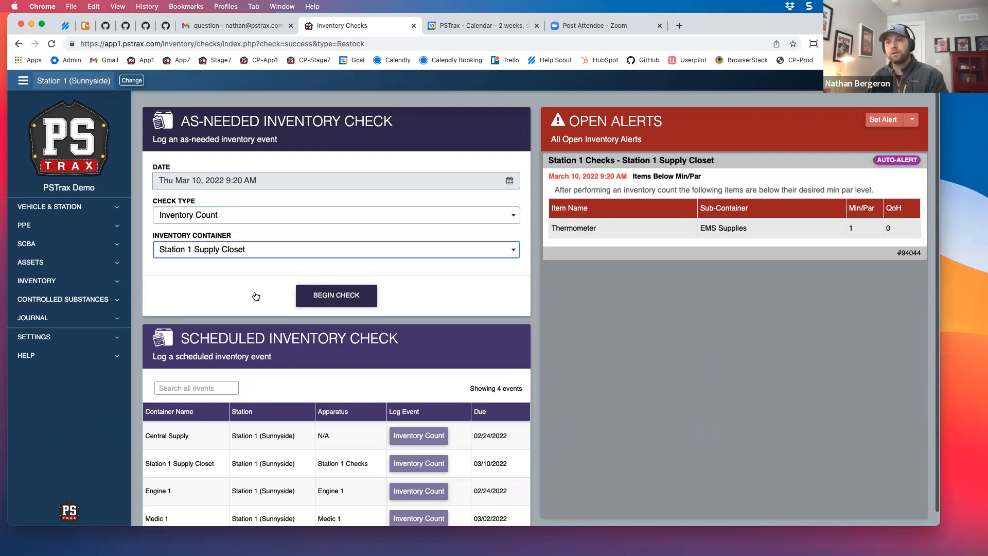
left_click(335, 296)
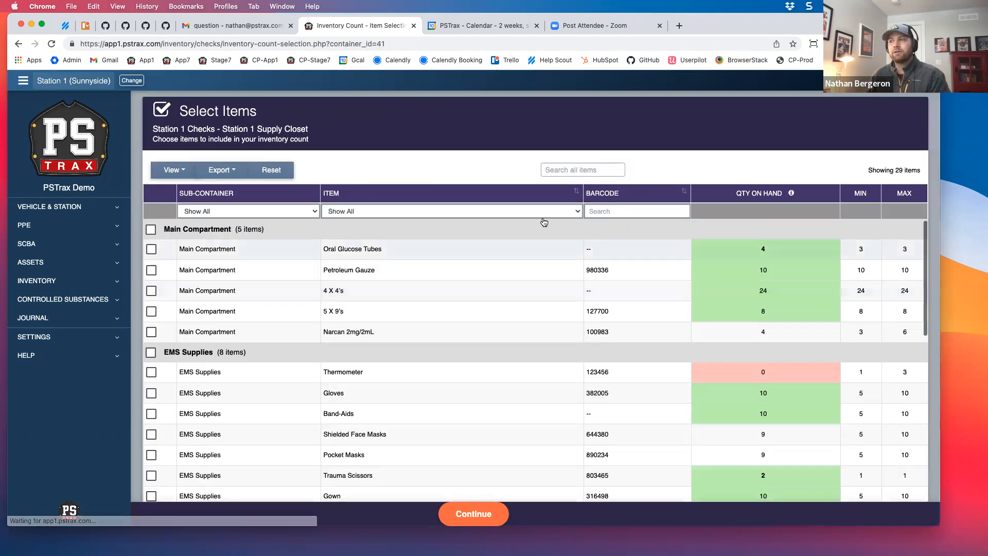
Search the count's item list for the barcode digits 336 and clear the search
left_click(560, 170)
type("336")
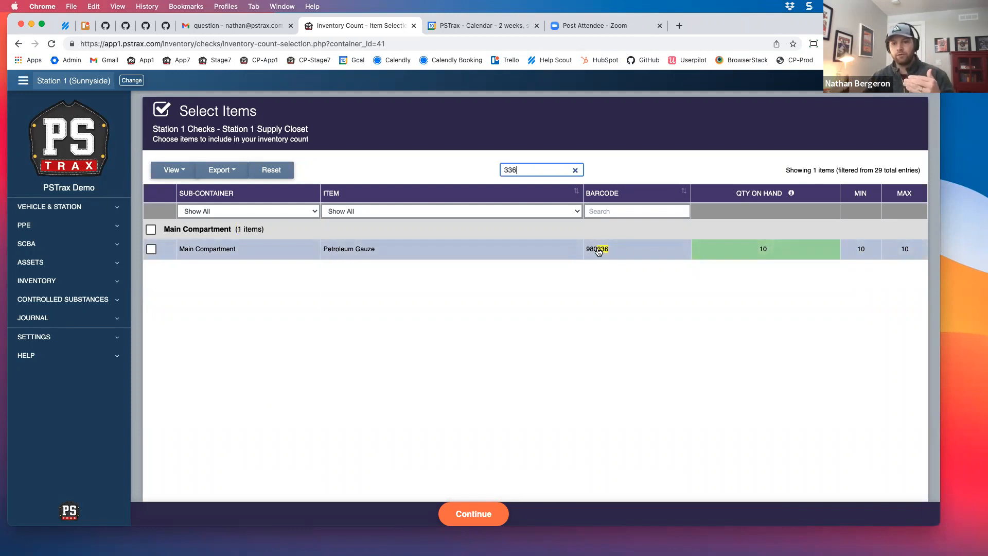
left_click(575, 170)
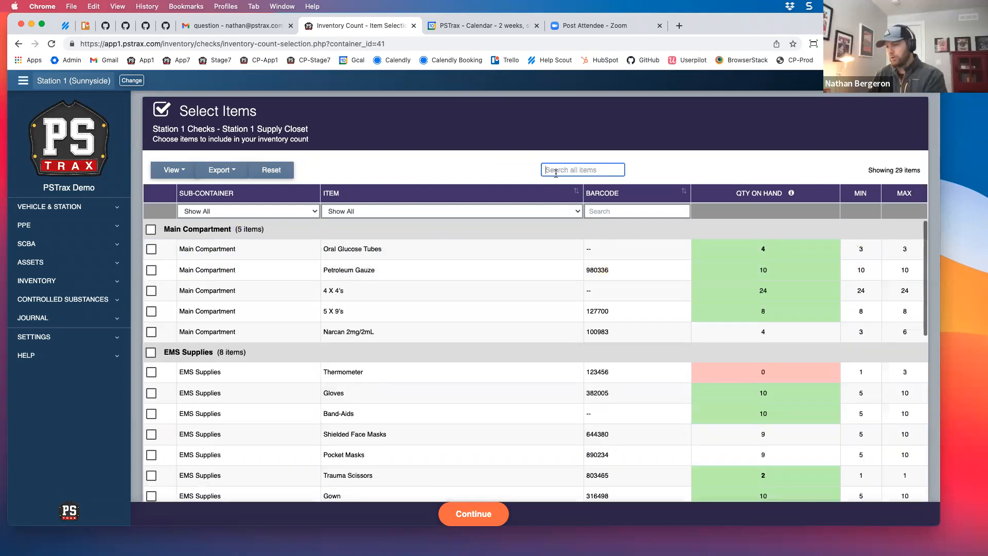
Try selecting Gloves for the count by searching "glo", and clear the search and selection again
type("glo")
left_click(391, 250)
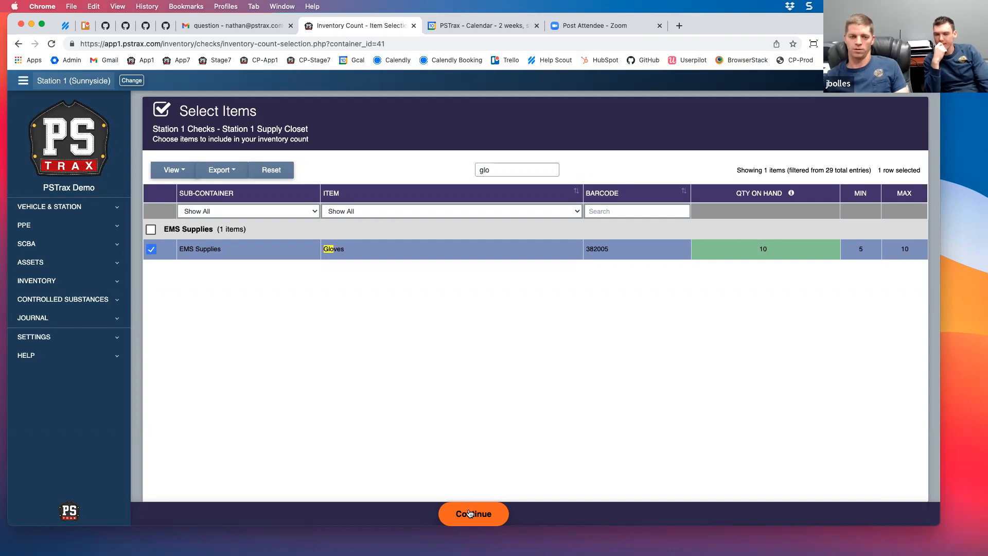
left_click(551, 171)
left_click(164, 400)
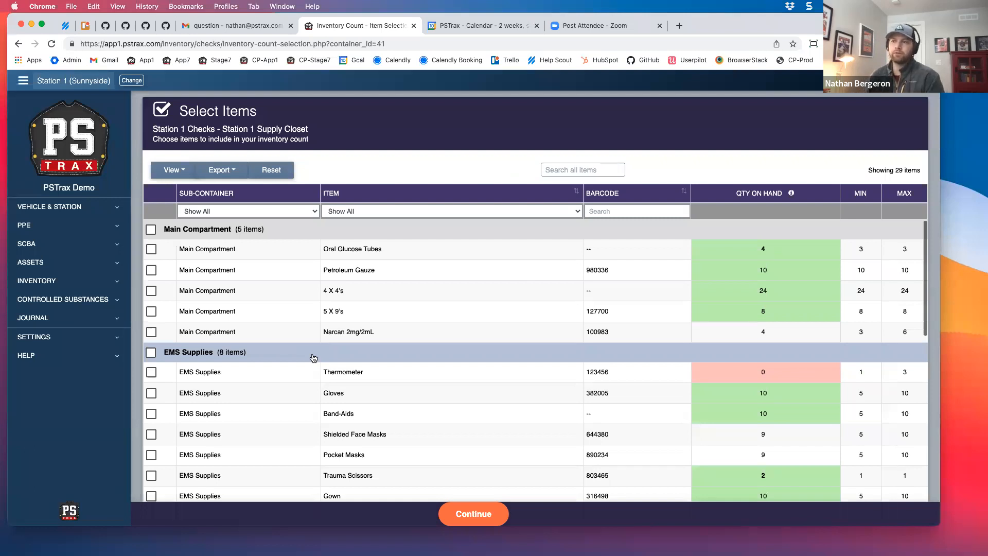
Export the inventory count item list to Excel and open the downloaded workbook
left_click(220, 170)
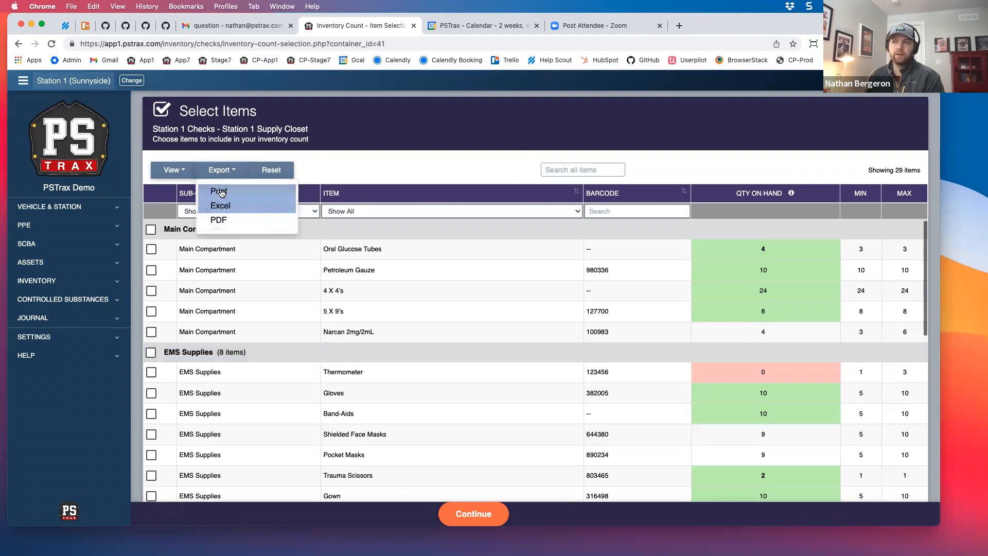
left_click(221, 205)
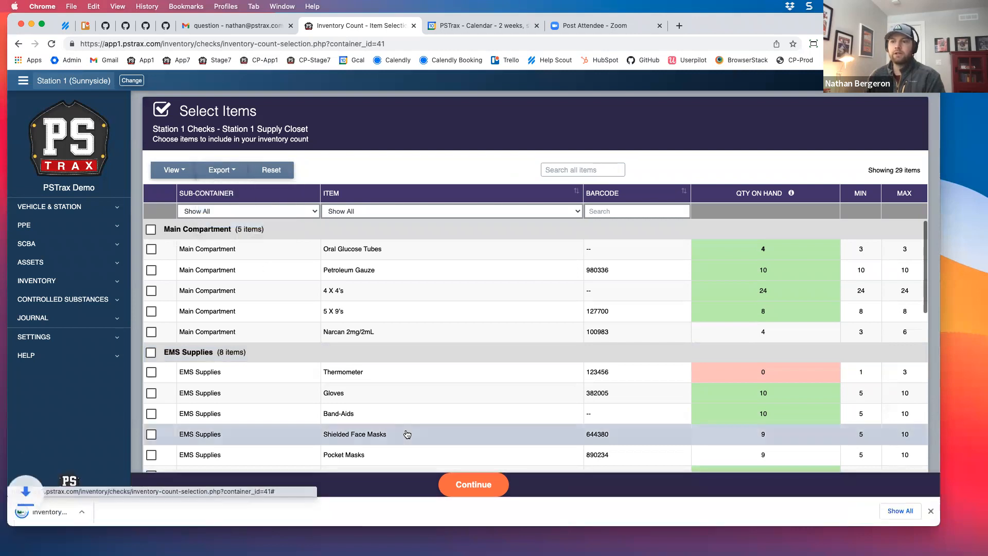
left_click(77, 519)
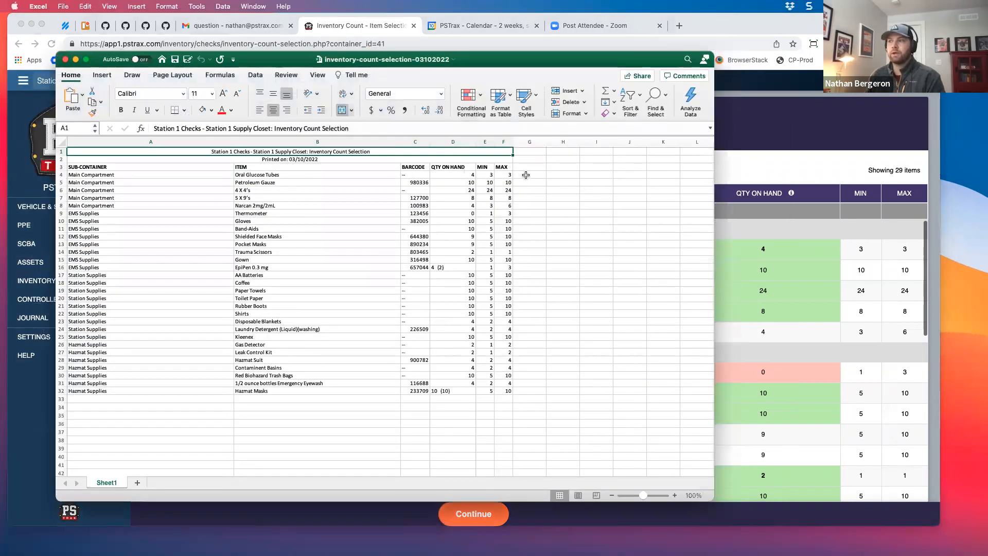
Enter 5, 6, 7 and 8 in cells G4 to G7 beside the first four Main Compartment items, and move the workbook aside
left_click(528, 175)
key("Up")
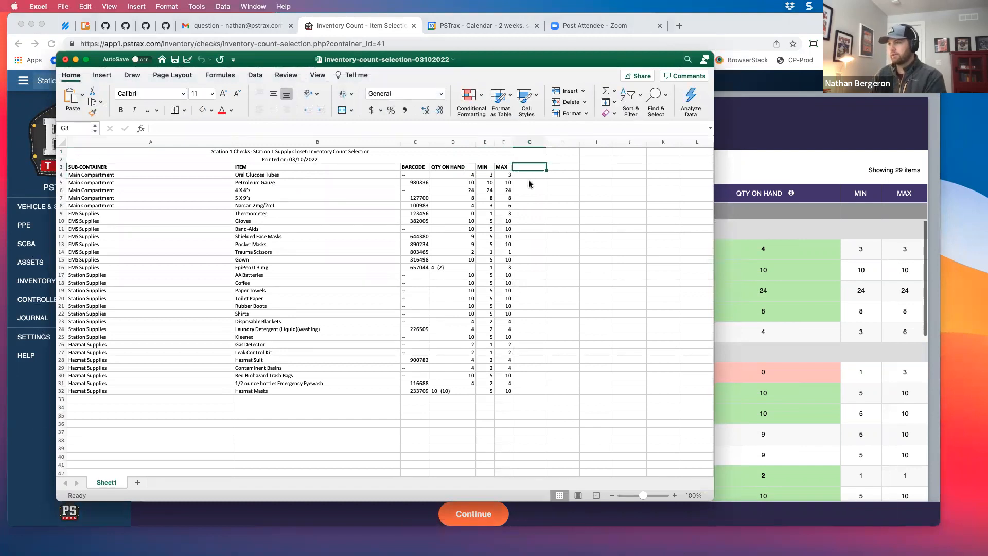
type("5")
key("Return")
type("6")
key("Return")
type("7")
key("Return")
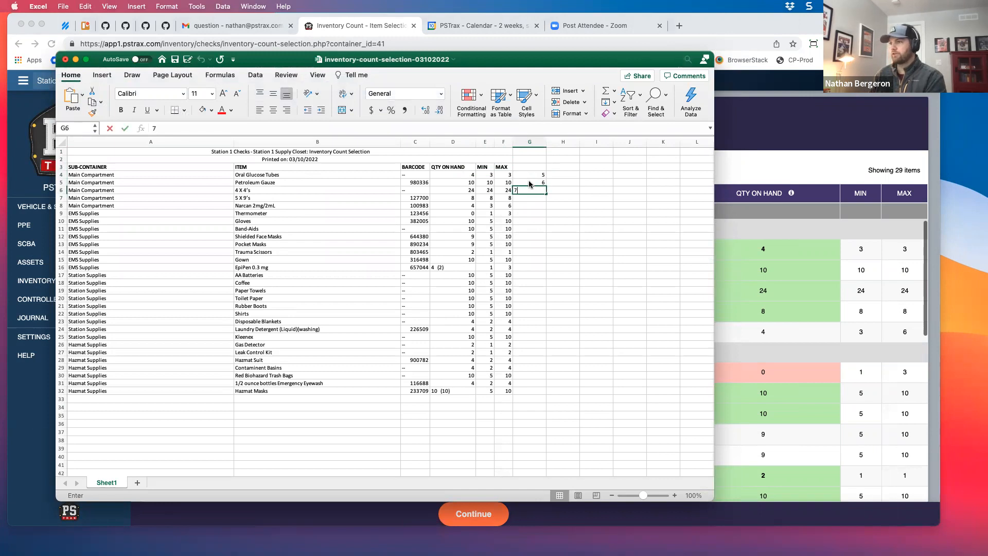
type("8")
key("Return")
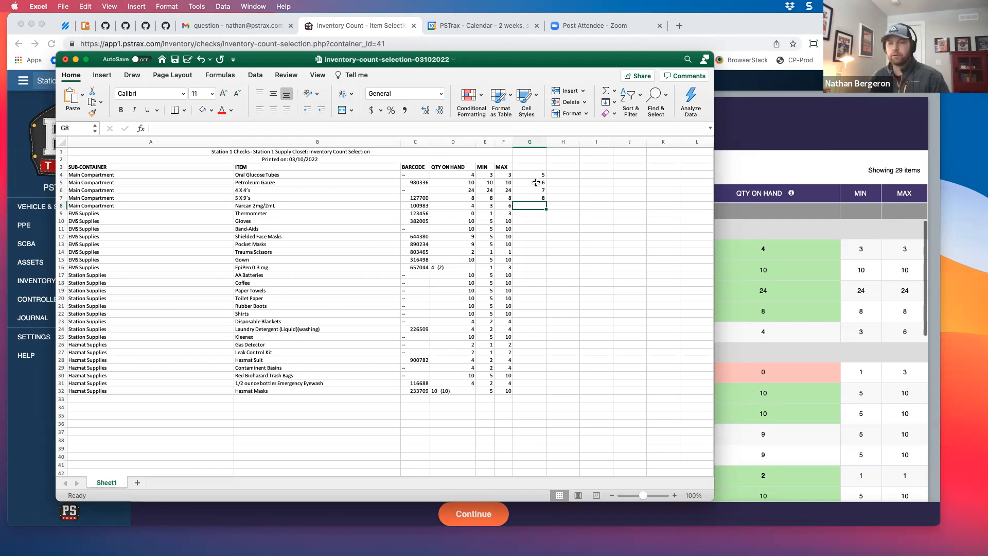
left_click_drag(267, 59, 0, 139)
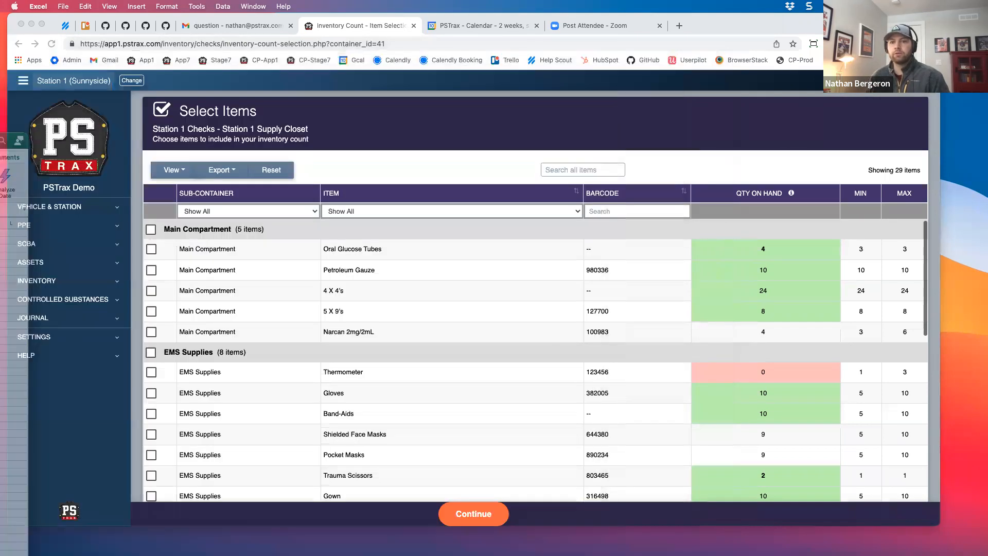